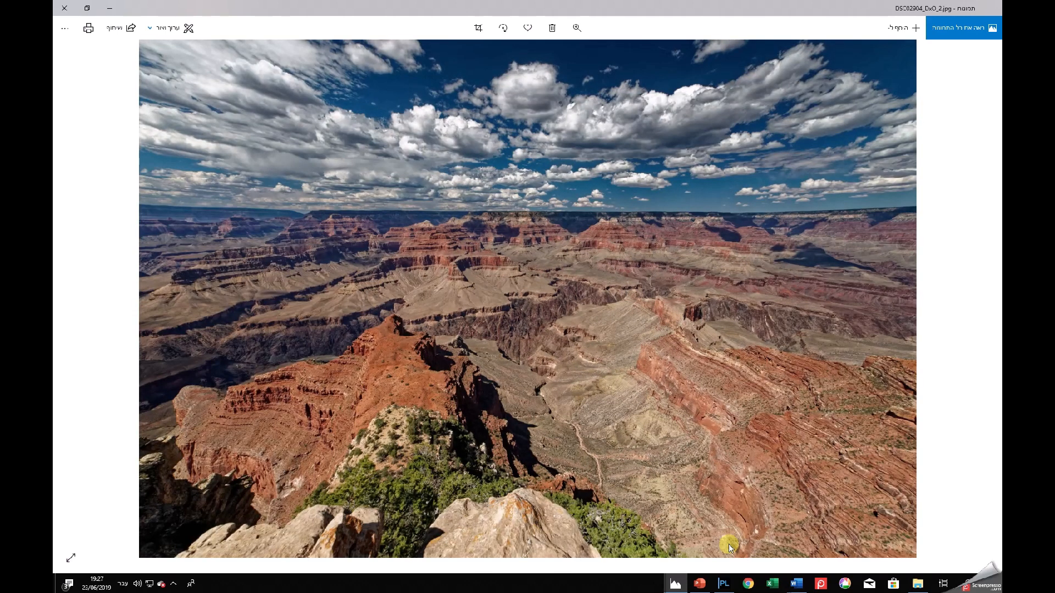
# Switch to DxO PhotoLab and open DSC02904.ARW from the USA 2017 folder for editing.
pyautogui.hotkey('alt', 'Tab')
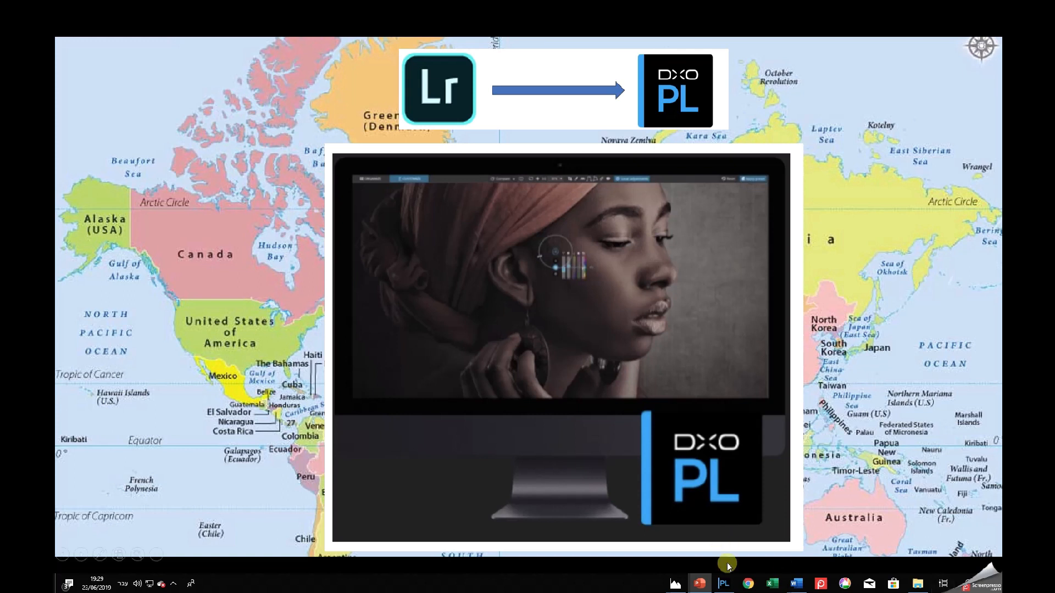
pyautogui.click(721, 584)
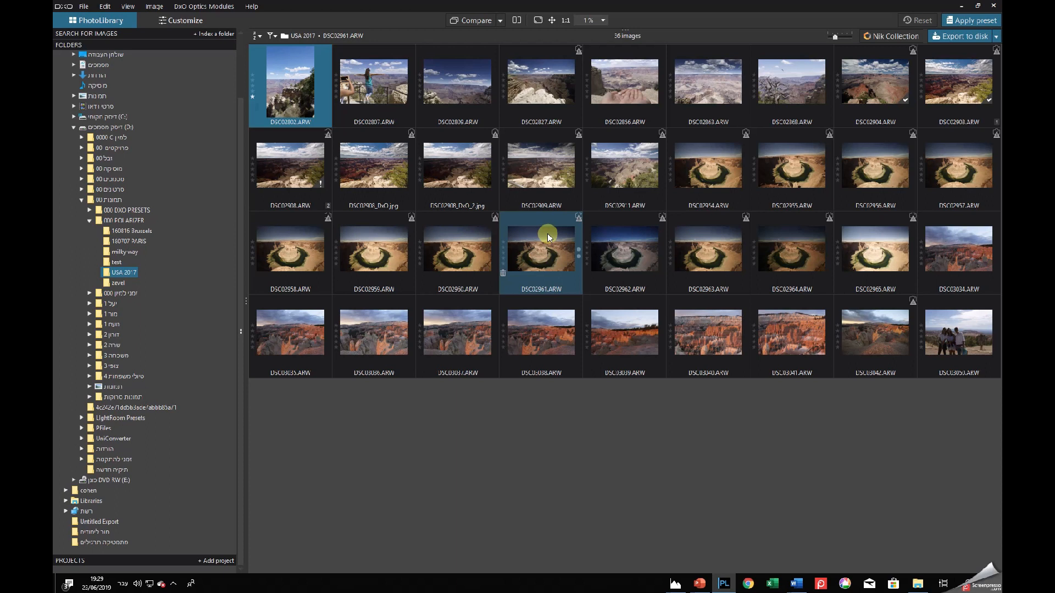
pyautogui.click(291, 192)
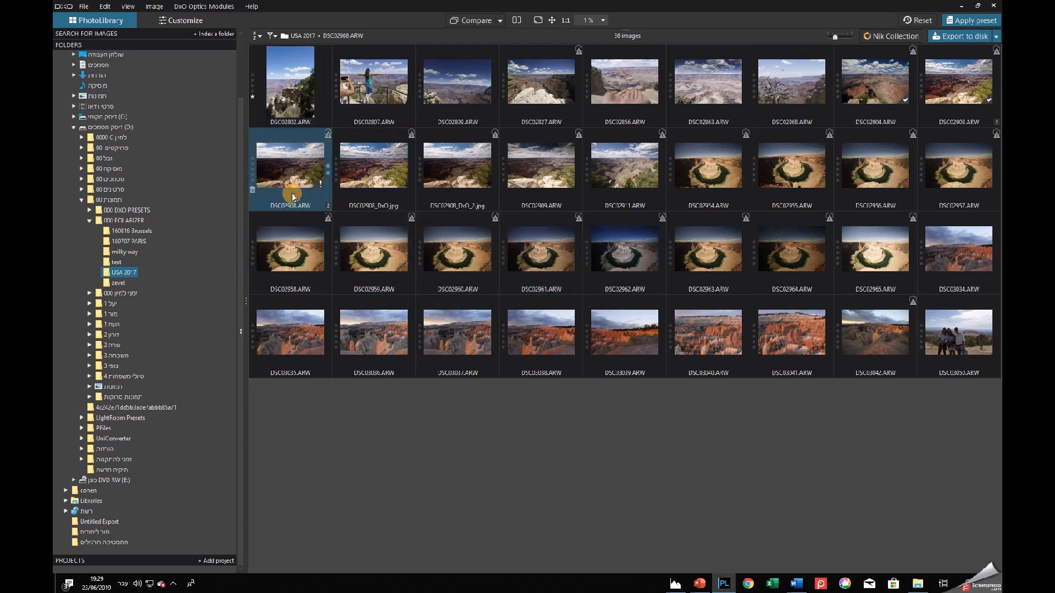
pyautogui.click(253, 176)
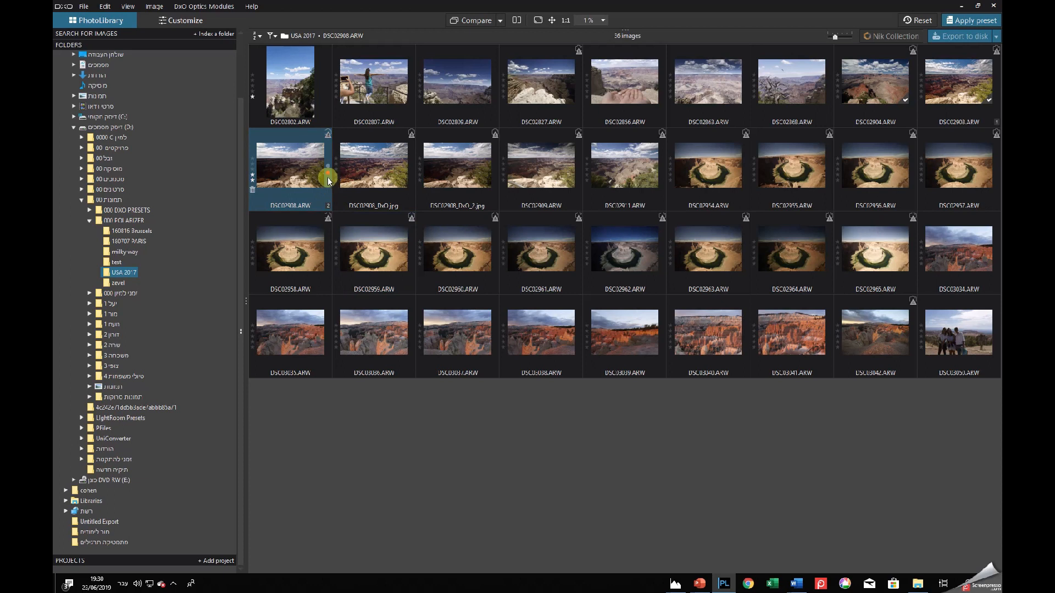
pyautogui.moveTo(287, 180)
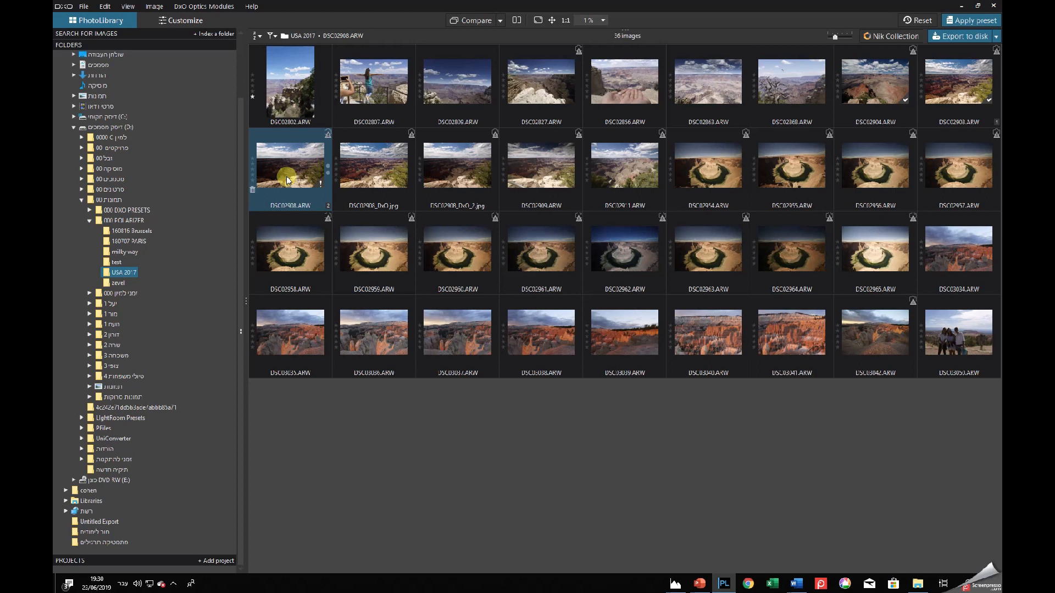
pyautogui.click(855, 109)
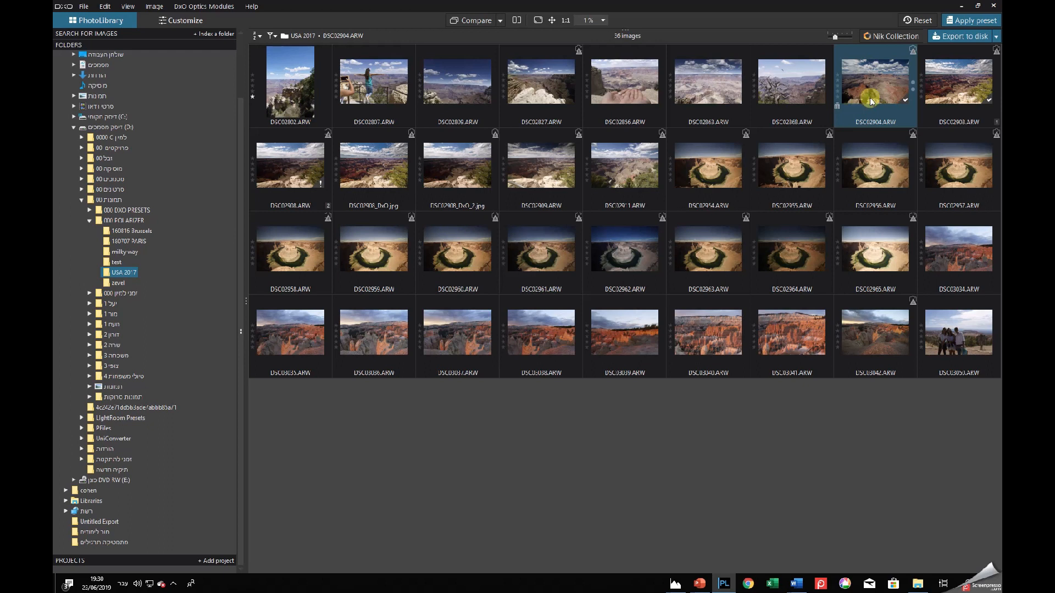
pyautogui.doubleClick(860, 105)
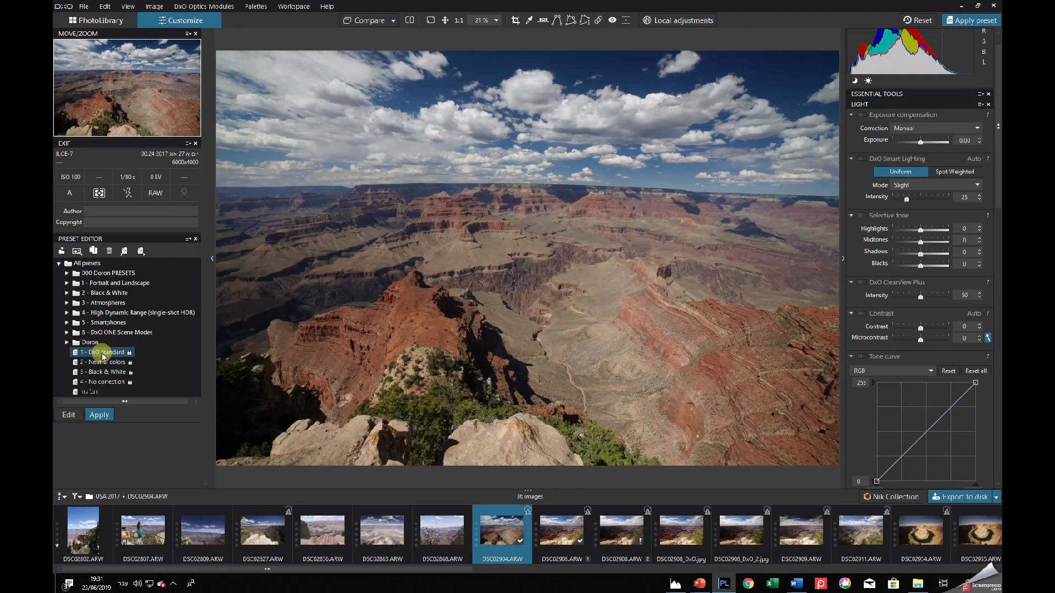
# Apply the 1 - DxO Standard preset to the canyon photo and look through the visual preset gallery.
pyautogui.keyDown('ctrl'); pyautogui.click(106, 383); pyautogui.keyUp('ctrl')
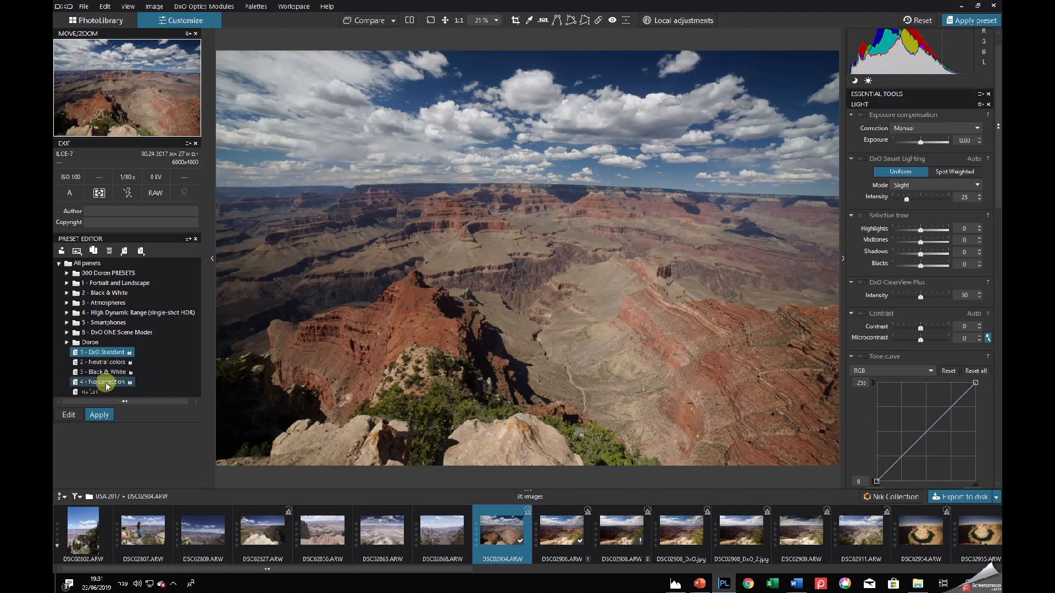
pyautogui.click(107, 383)
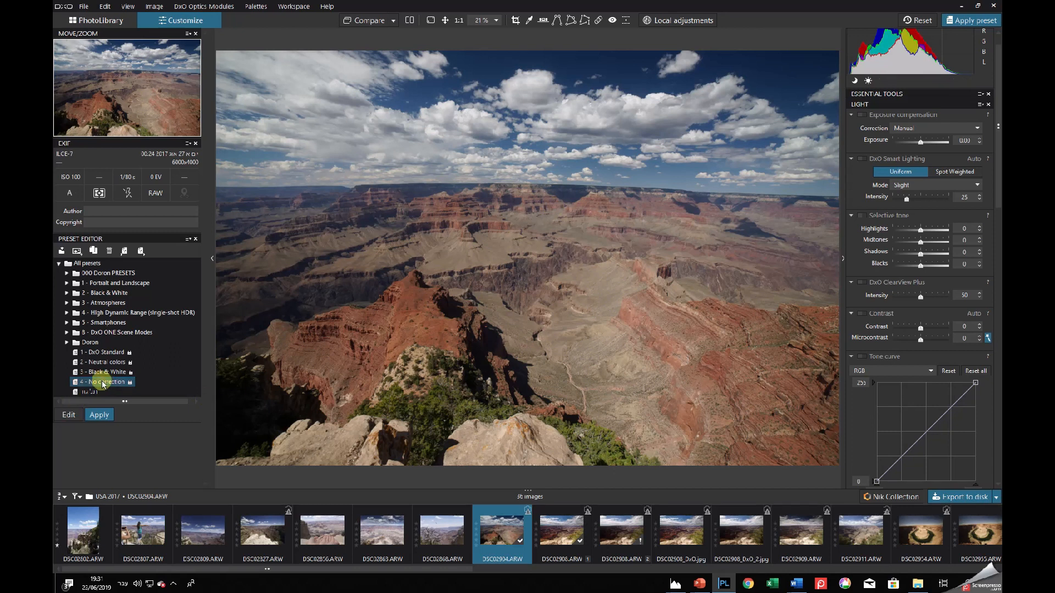
pyautogui.keyDown('ctrl'); pyautogui.click(112, 353); pyautogui.keyUp('ctrl')
pyautogui.click(112, 353)
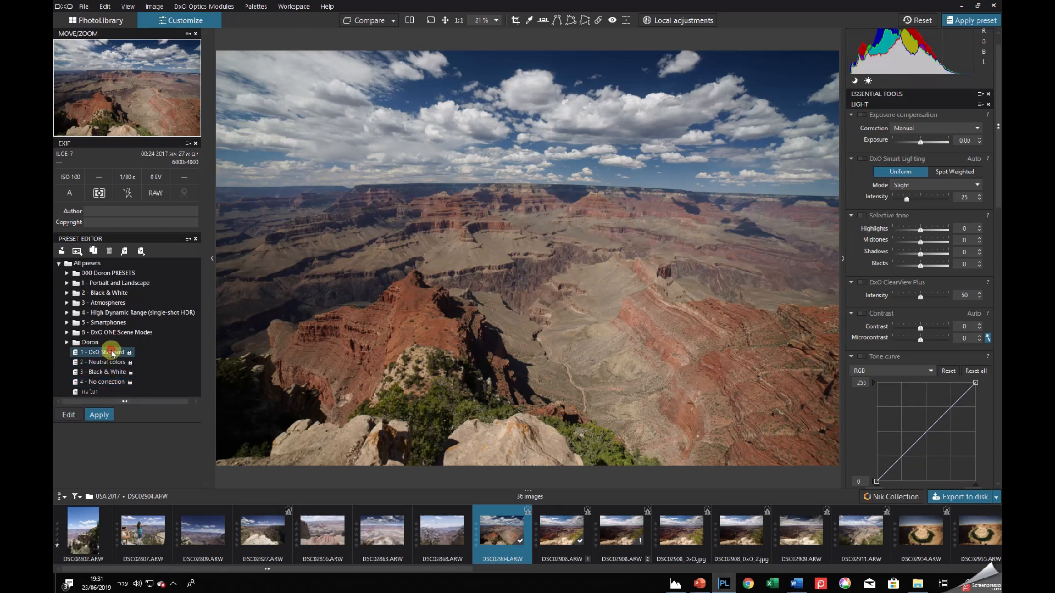
pyautogui.doubleClick(111, 353)
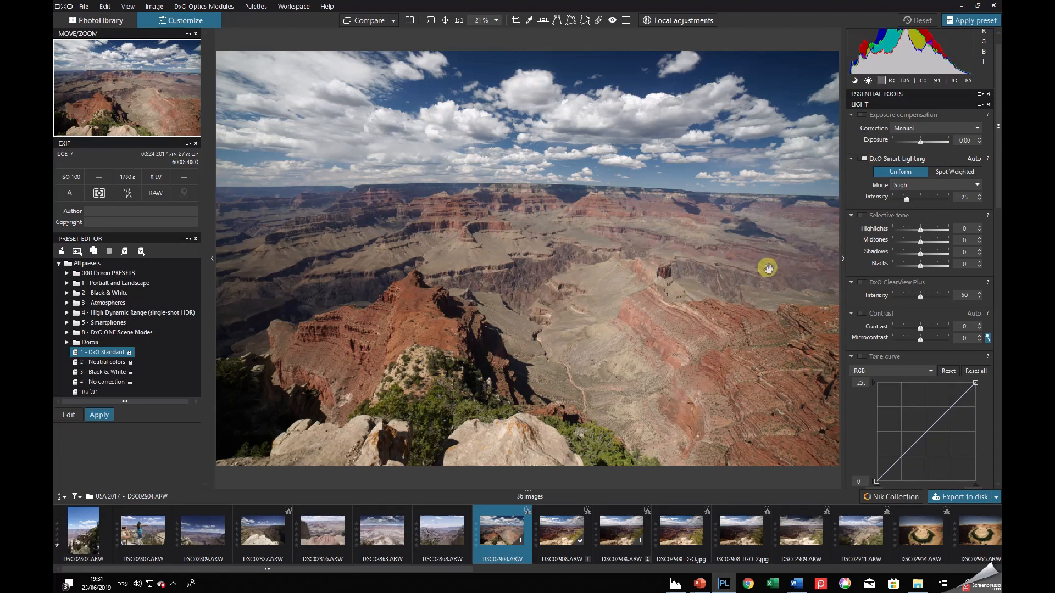
pyautogui.click(973, 22)
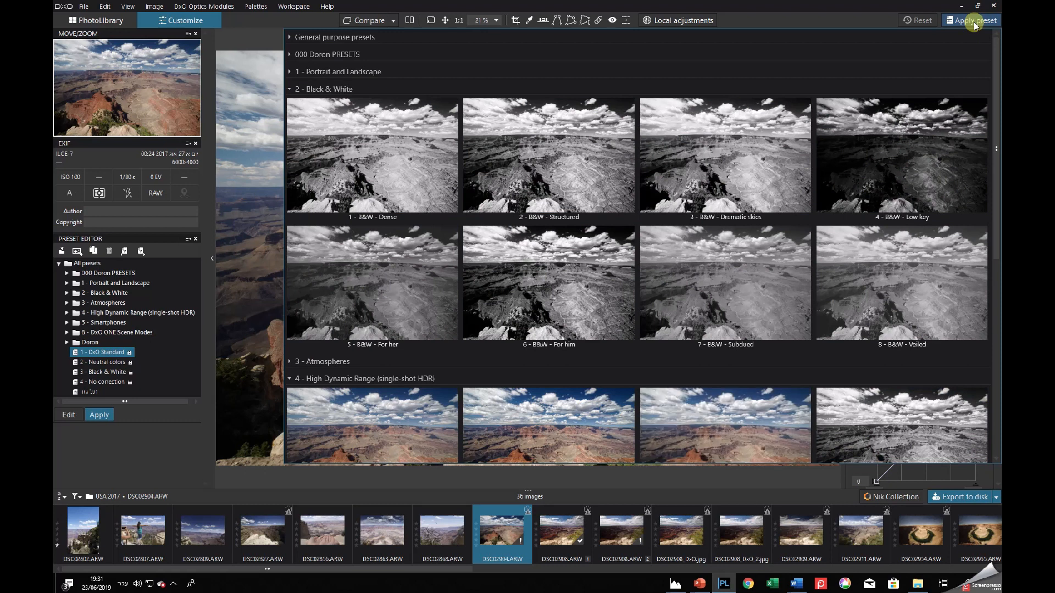
pyautogui.click(974, 22)
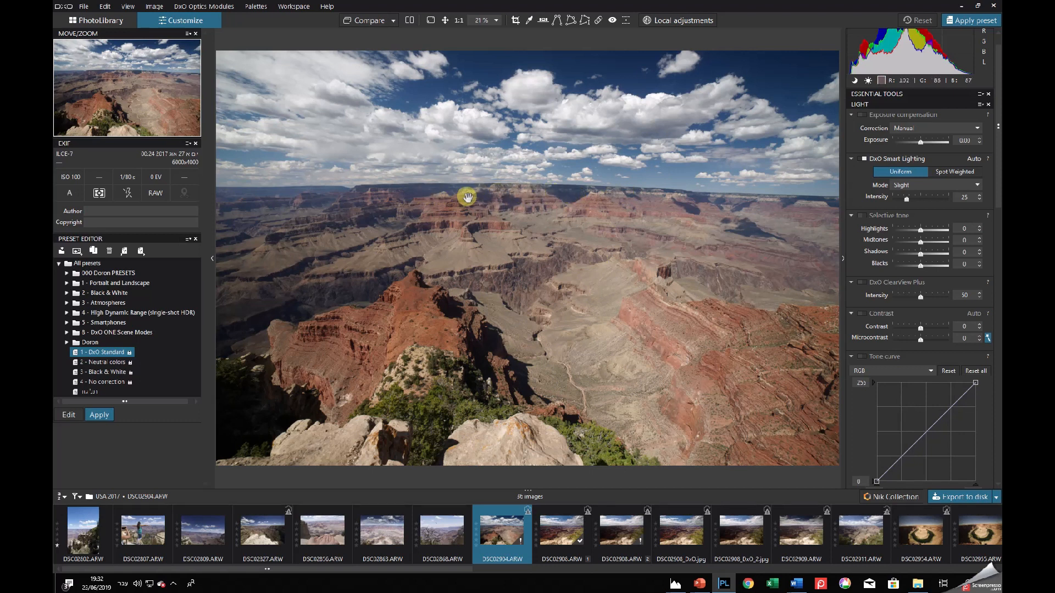
# Show the grid overlay on the canyon photo.
pyautogui.press('g')
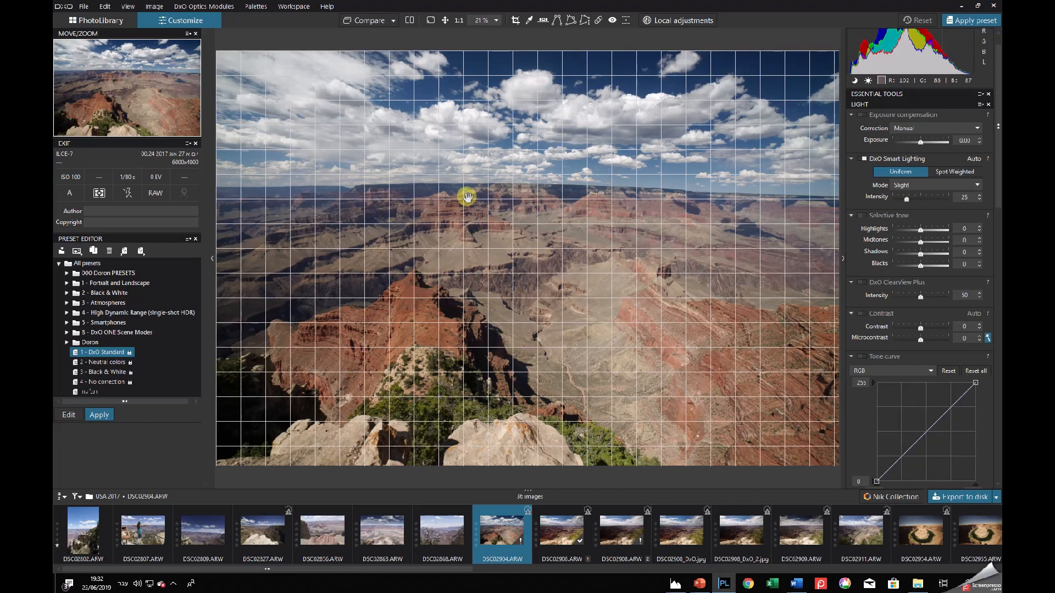
pyautogui.click(123, 8)
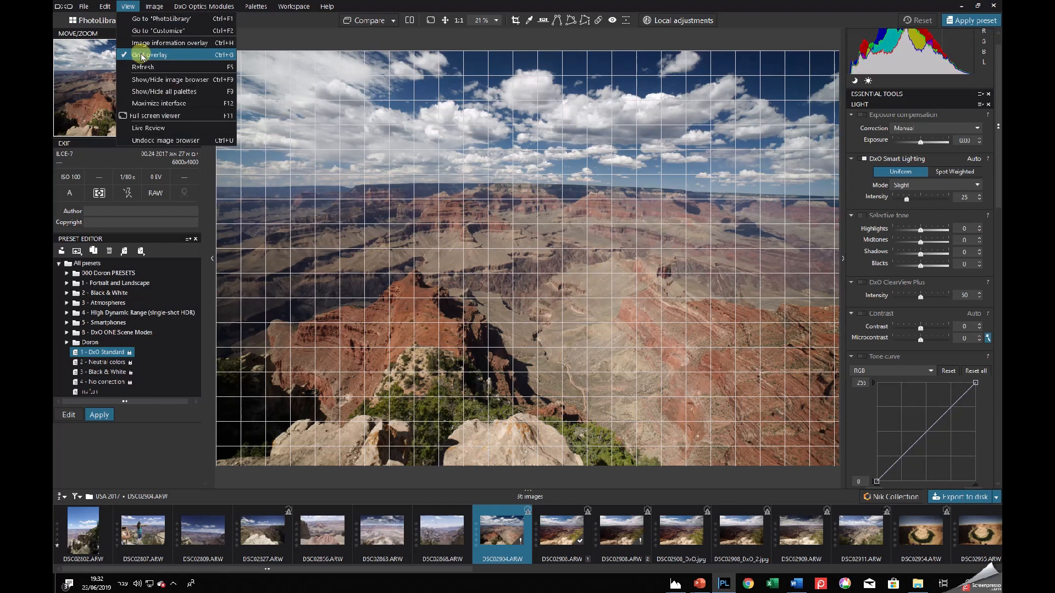
pyautogui.click(478, 243)
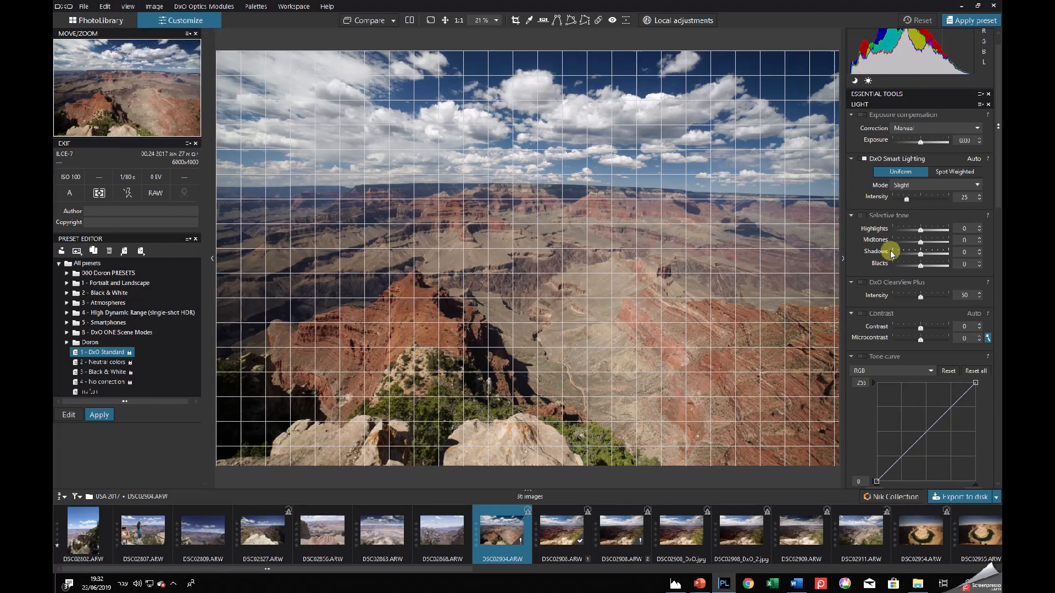
# Correct the lens distortion manually with the Fisheye type at intensity 21.
pyautogui.scroll(-15, 891, 252)
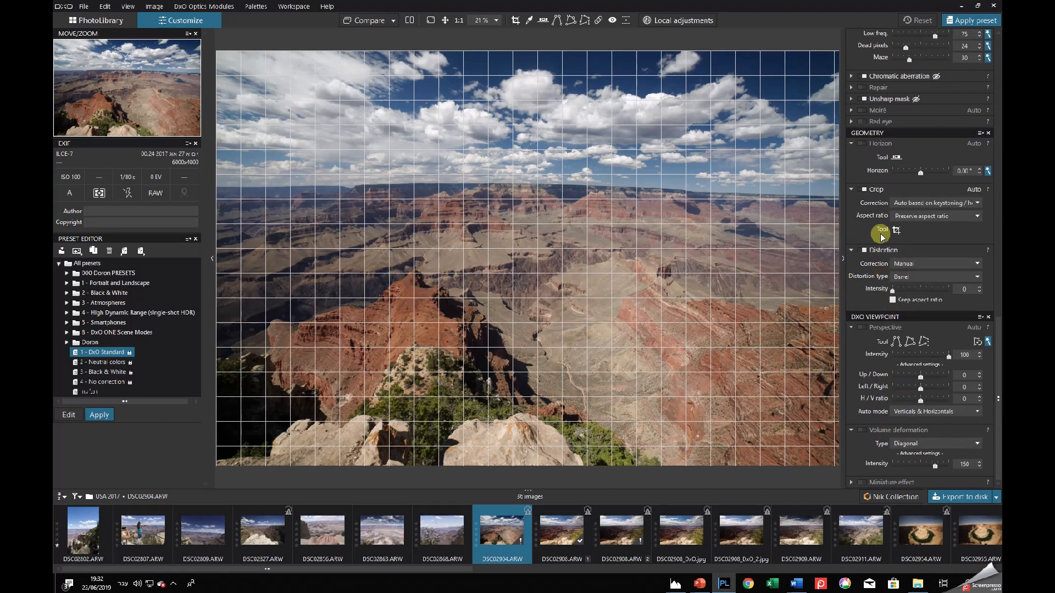
pyautogui.click(899, 276)
pyautogui.click(902, 305)
pyautogui.moveTo(893, 290); pyautogui.dragTo(905, 297)
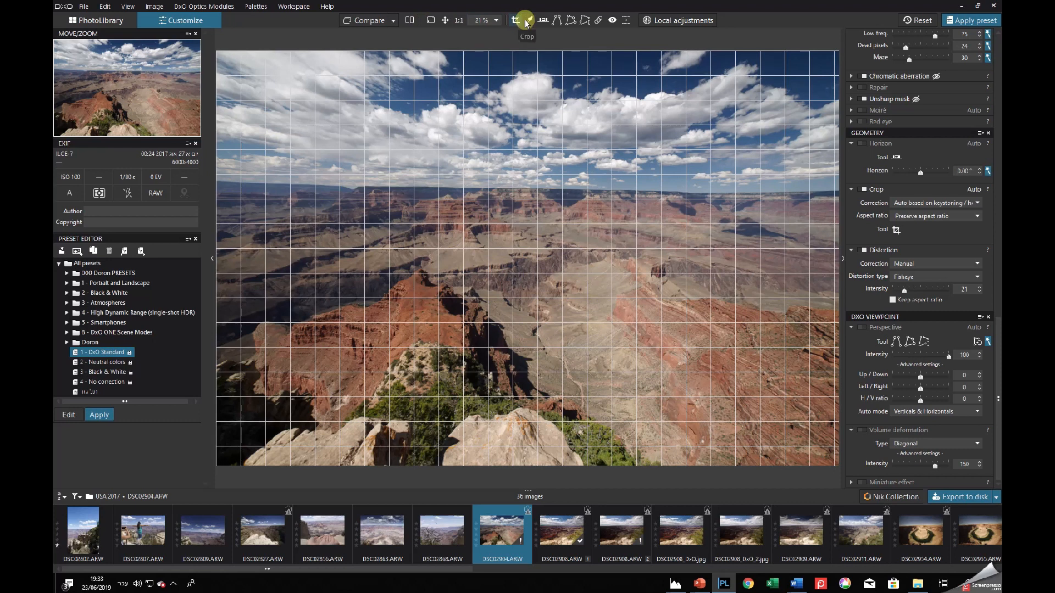
# Level the photo with the Horizon tool by aligning its reference line with the distant canyon rim.
pyautogui.click(546, 21)
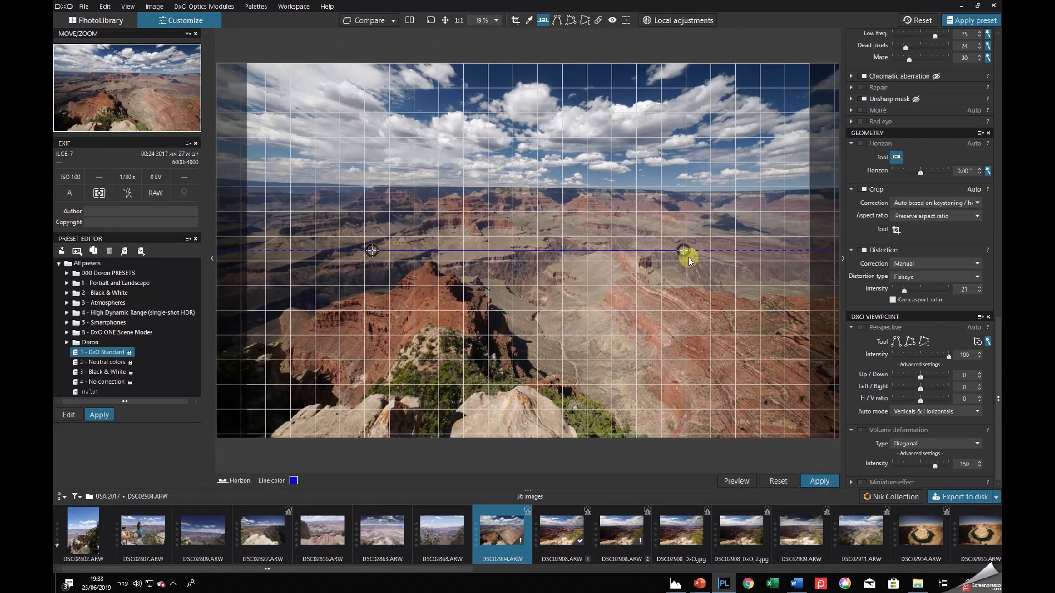
pyautogui.moveTo(684, 248); pyautogui.dragTo(791, 189)
pyautogui.moveTo(372, 248); pyautogui.dragTo(303, 184)
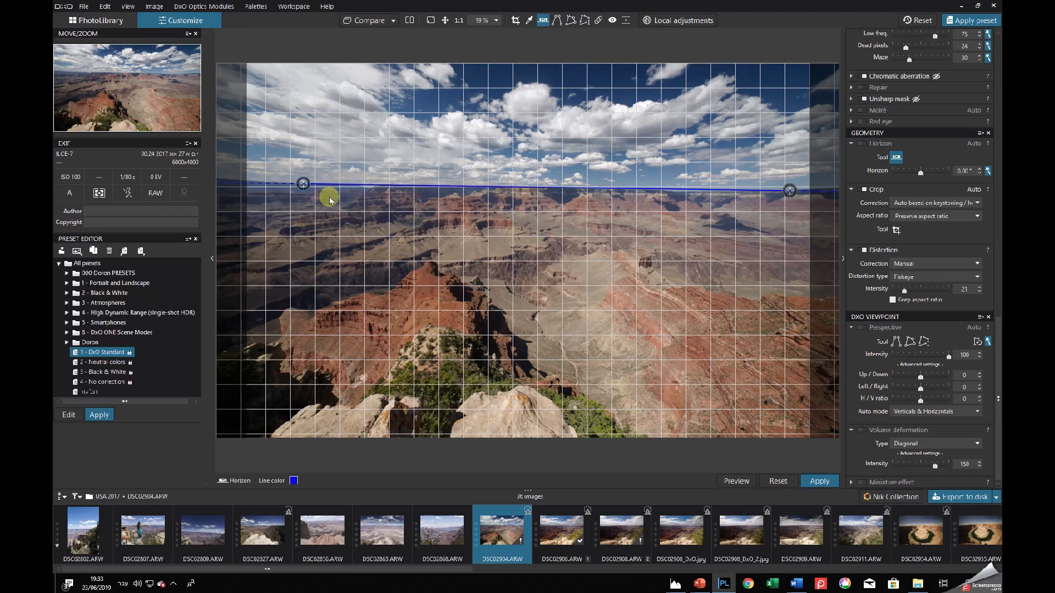
pyautogui.click(813, 483)
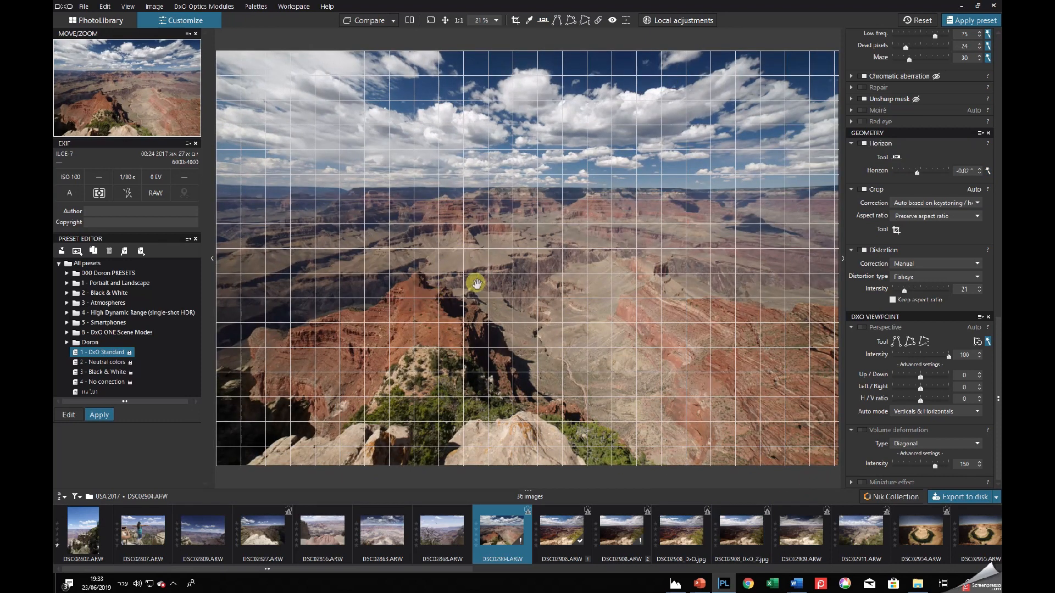
# Turn on DxO ClearView Plus and keep its intensity at the default of 50.
pyautogui.scroll(1, 499, 266)
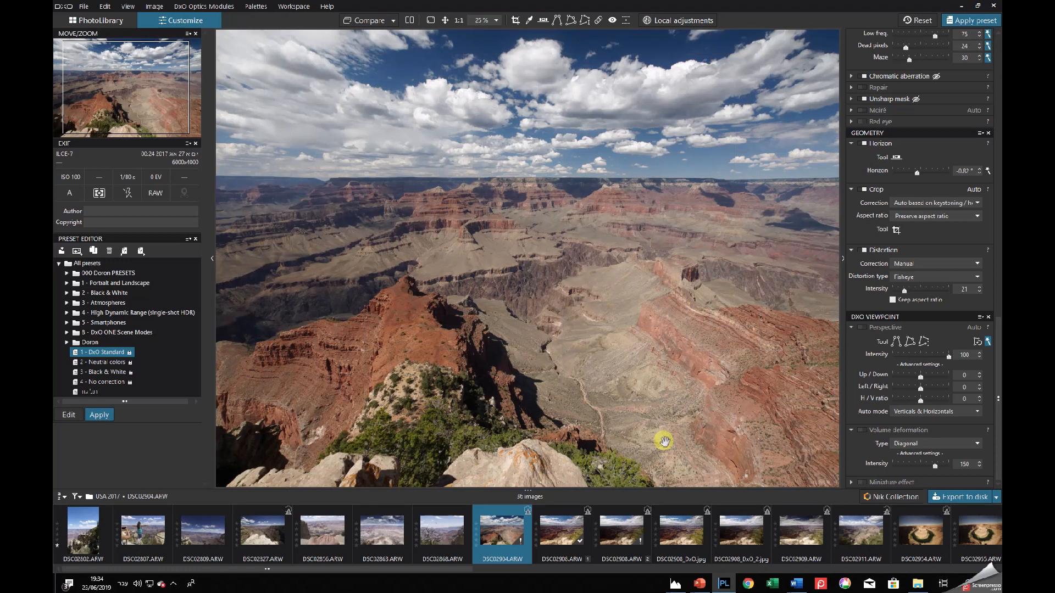
pyautogui.scroll(10, 903, 307)
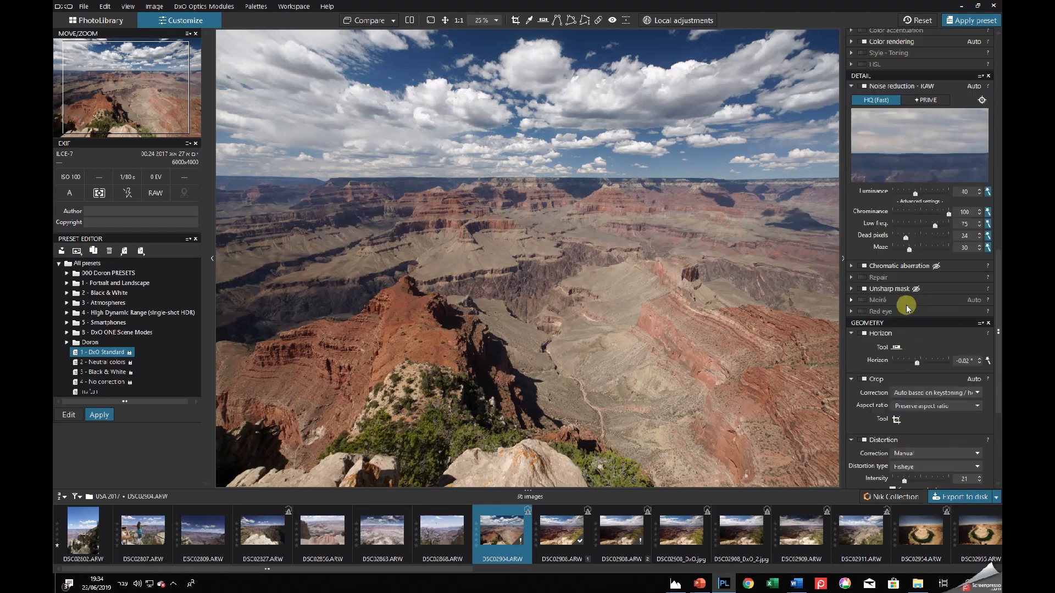
pyautogui.scroll(4, 904, 308)
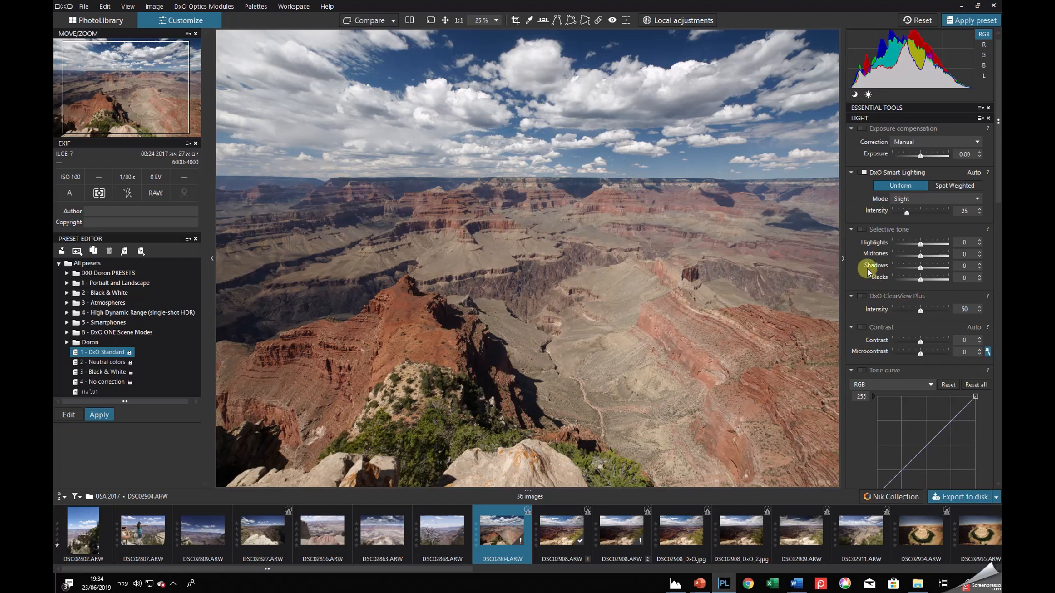
pyautogui.click(863, 297)
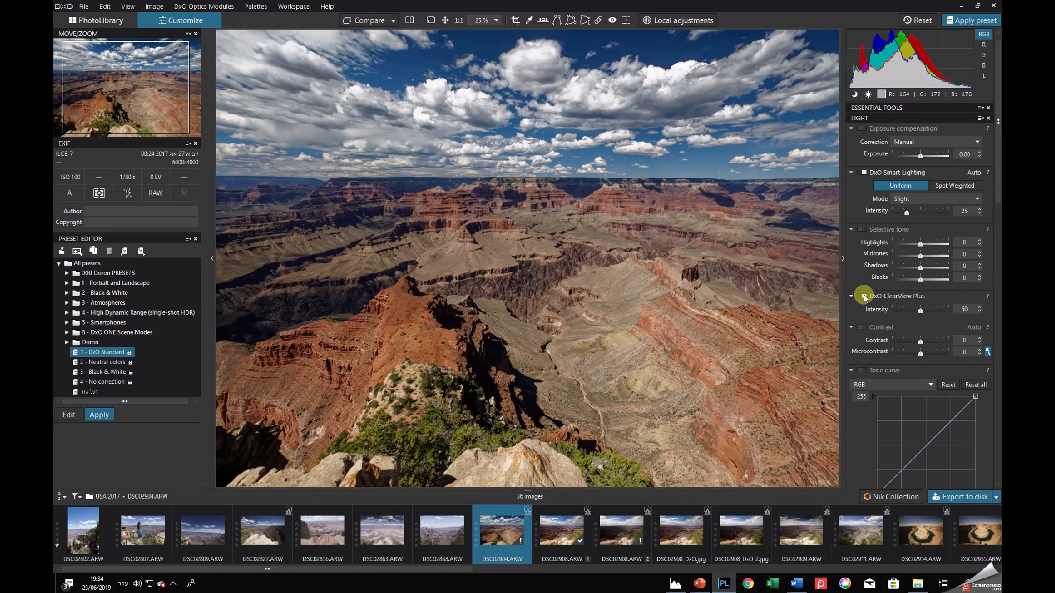
pyautogui.moveTo(916, 313); pyautogui.dragTo(906, 312)
pyautogui.doubleClick(910, 312)
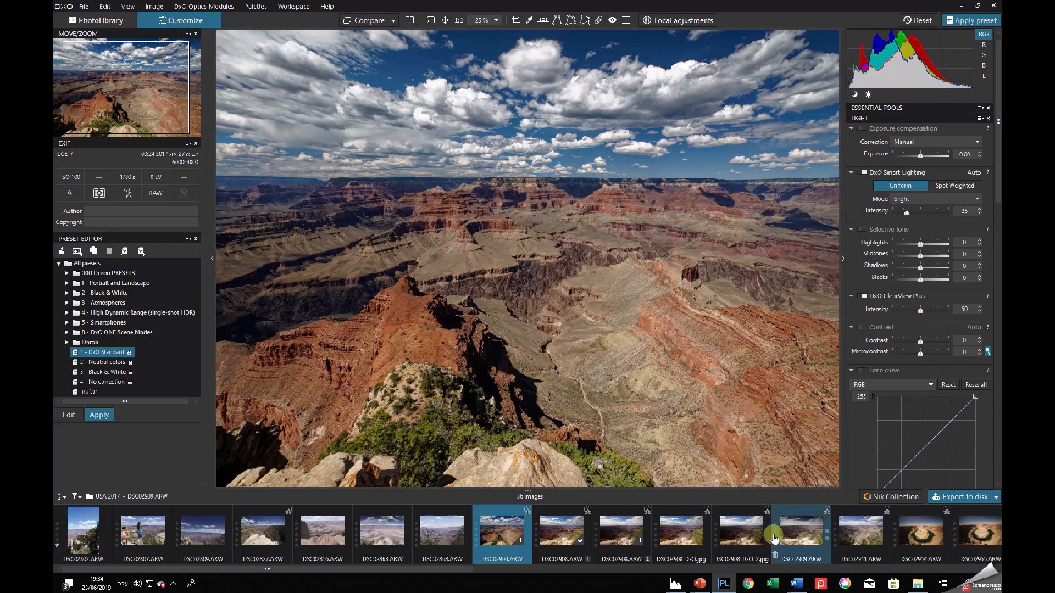
# Set the contrast to 36 and the microcontrast to 16.
pyautogui.click(725, 367)
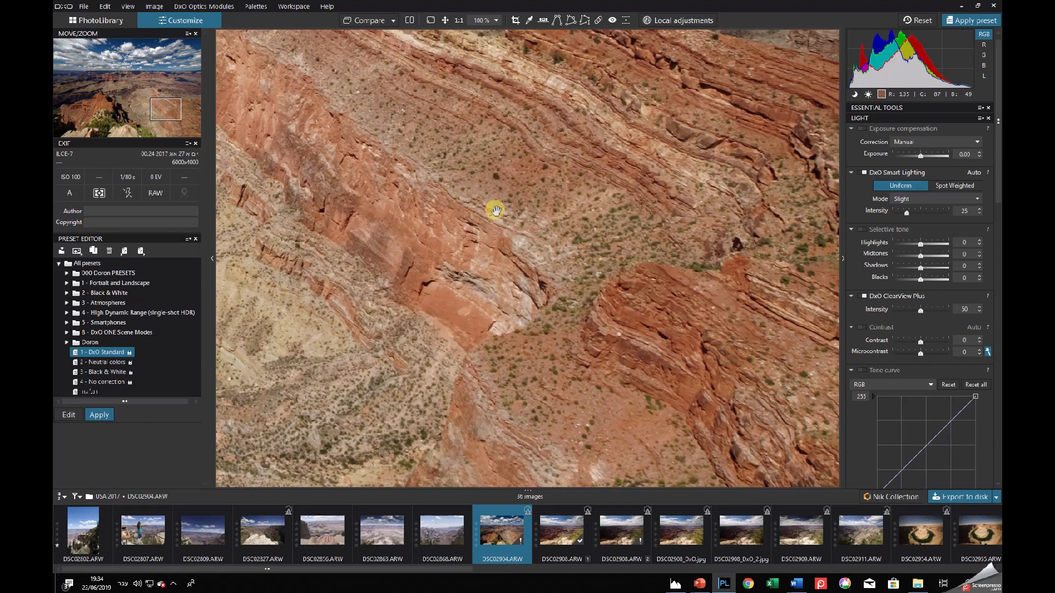
pyautogui.click(927, 342)
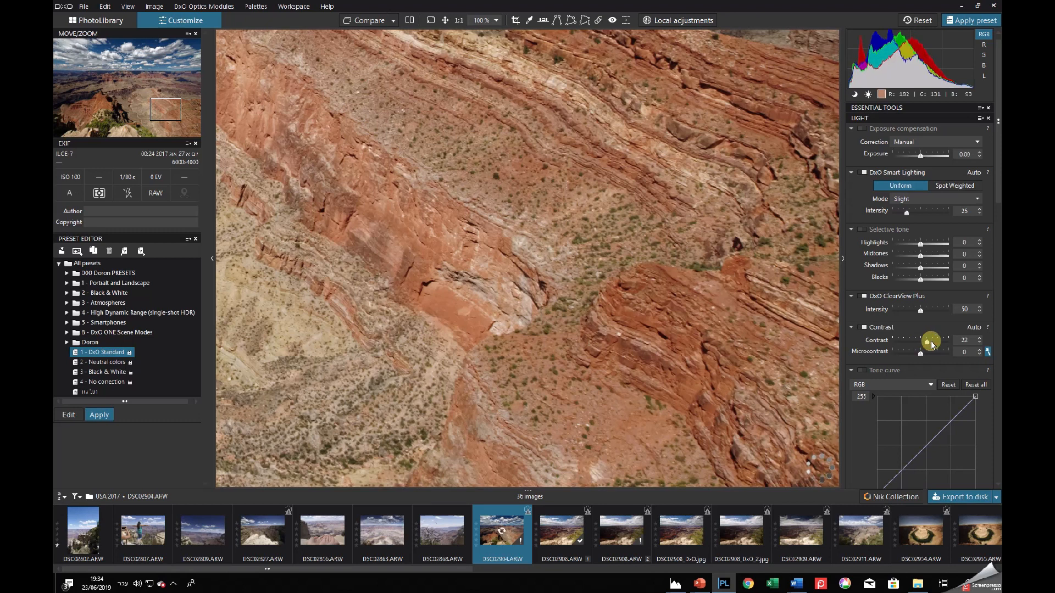
pyautogui.moveTo(927, 345); pyautogui.dragTo(931, 345)
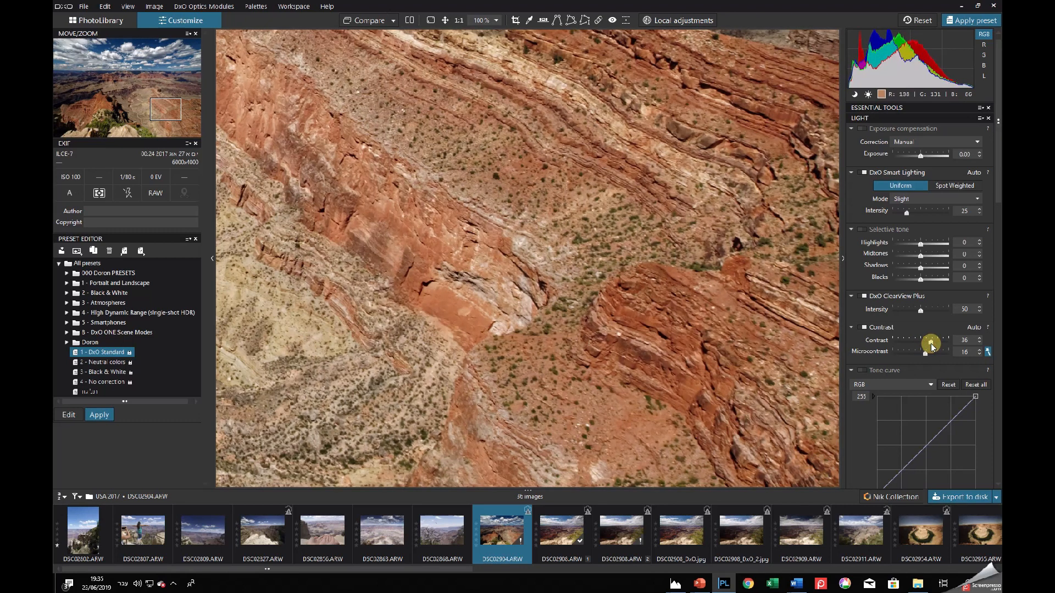
# Compare the rock detail with and without DxO ClearView Plus, leaving the correction on.
pyautogui.click(864, 297)
pyautogui.click(863, 297)
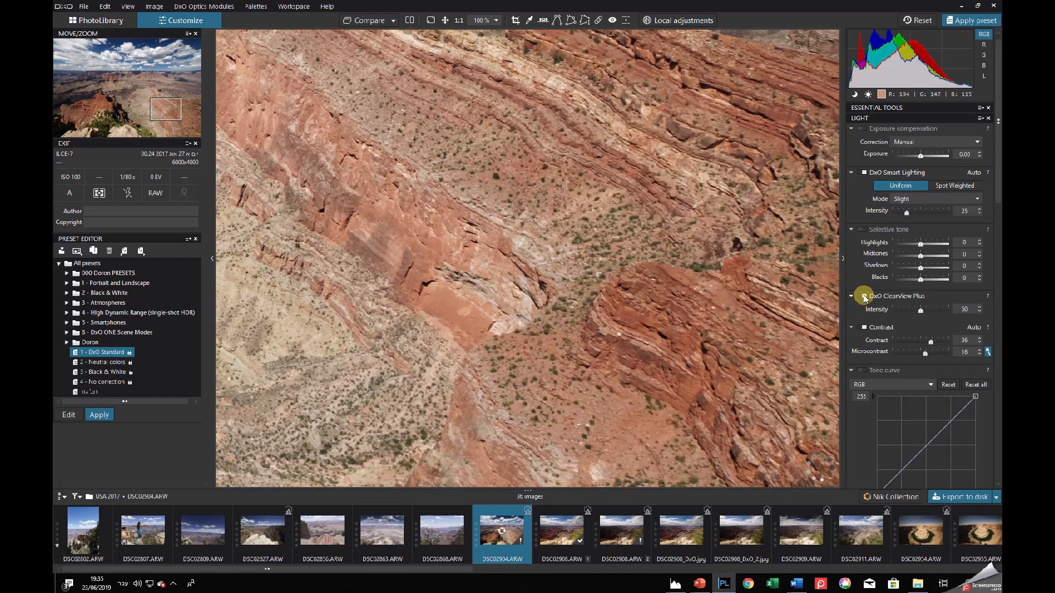
pyautogui.click(612, 314)
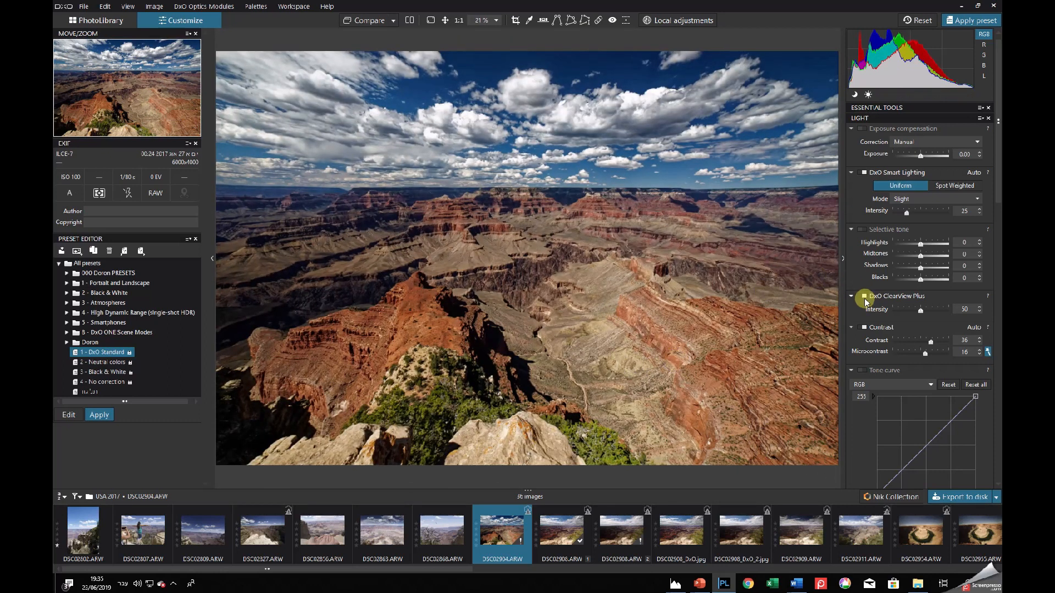
# Compare the photo with and without the Contrast correction and set its contrast to 27.
pyautogui.click(864, 328)
pyautogui.click(864, 328)
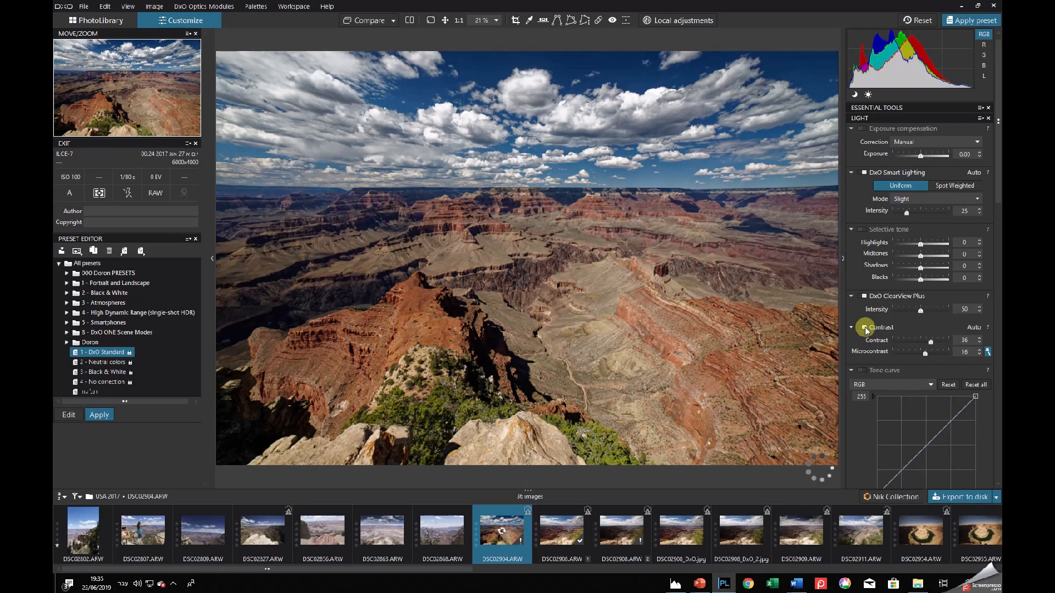
pyautogui.moveTo(931, 343); pyautogui.dragTo(929, 344)
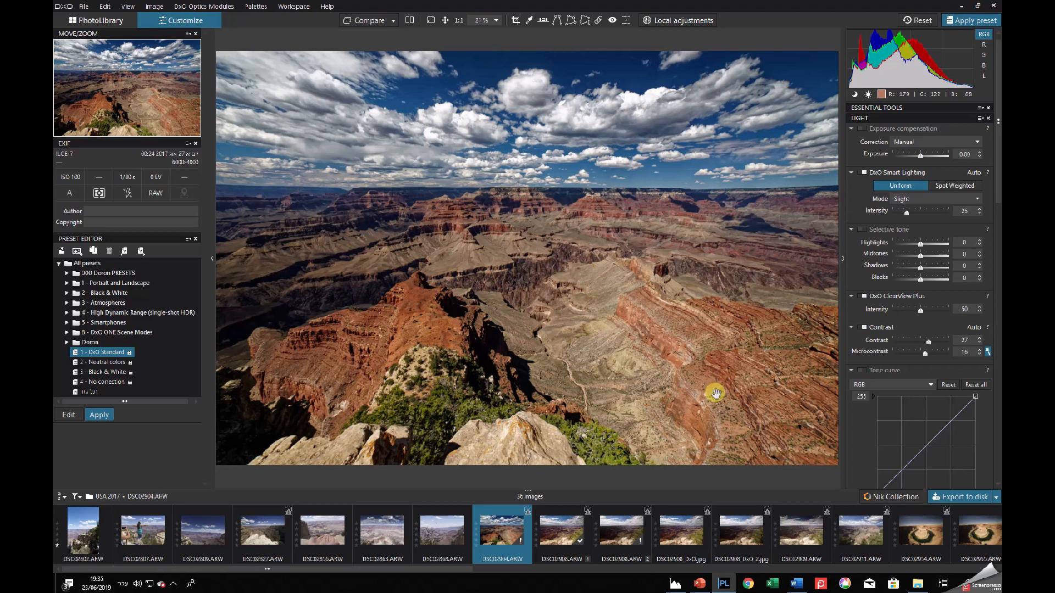
# Start local adjustments and place a graduated filter over the upper sky with a short transition, lowering its exposure slightly.
pyautogui.click(685, 21)
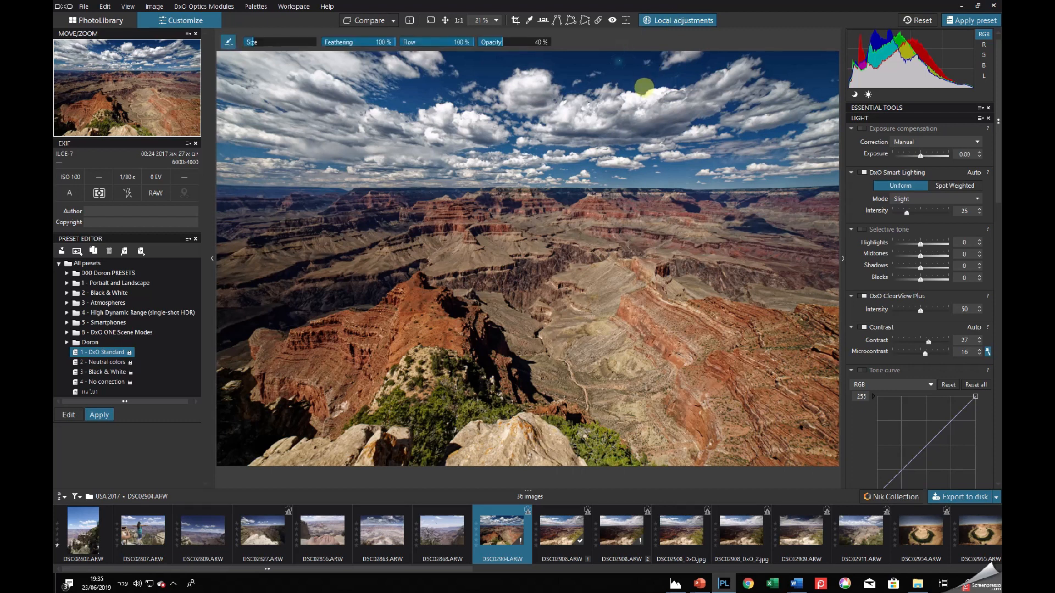
pyautogui.rightClick(645, 90)
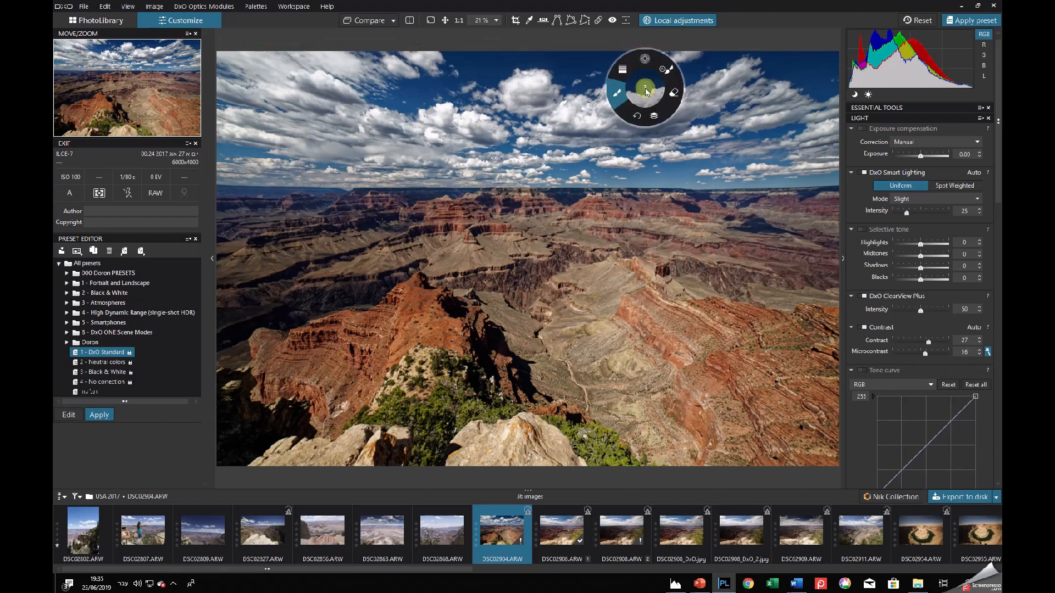
pyautogui.click(626, 72)
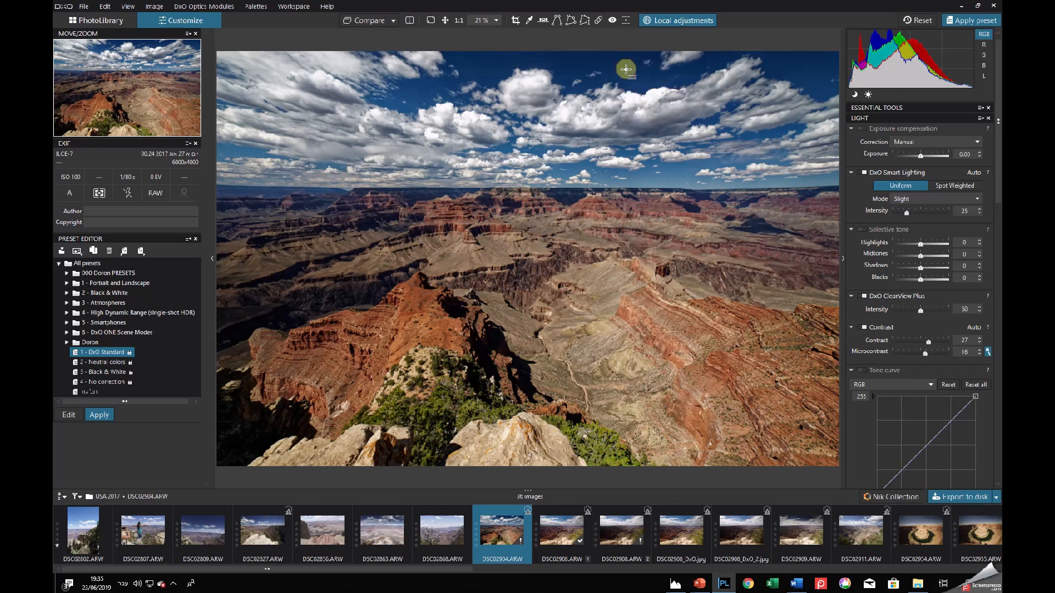
pyautogui.moveTo(614, 88); pyautogui.dragTo(607, 118)
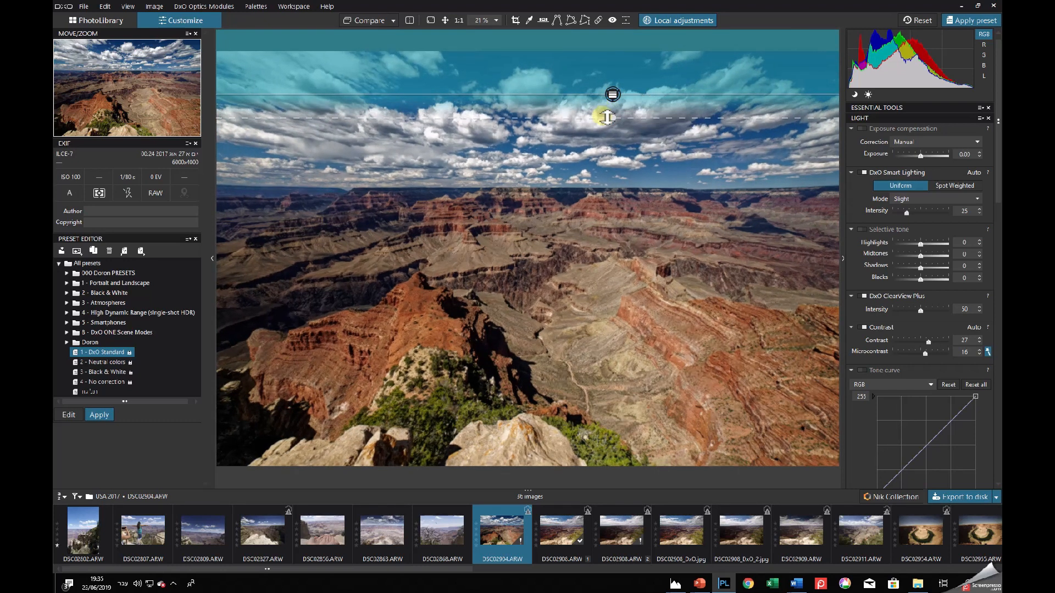
pyautogui.click(629, 133)
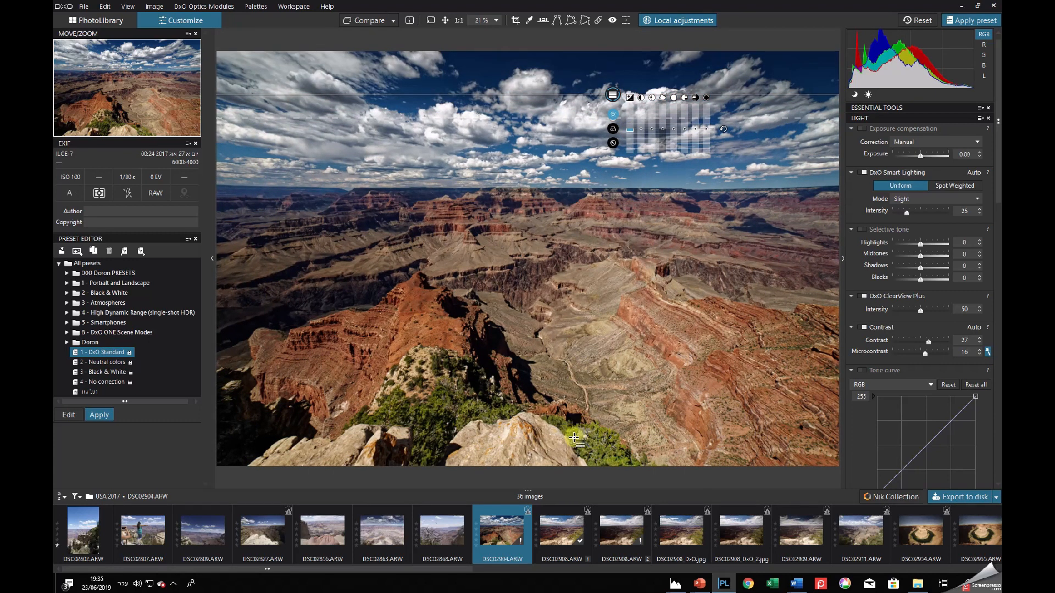
# Add a graduated filter rising from the foreground rocks, set its exposure to 0.40 and shift it slightly upward.
pyautogui.moveTo(574, 439); pyautogui.dragTo(572, 405)
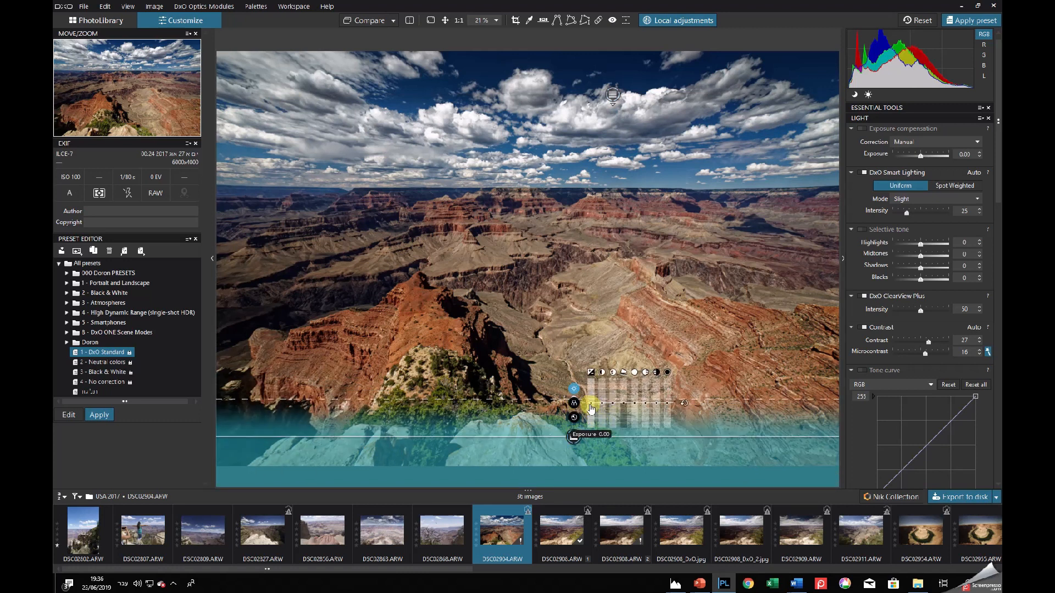
pyautogui.moveTo(591, 405); pyautogui.dragTo(592, 407)
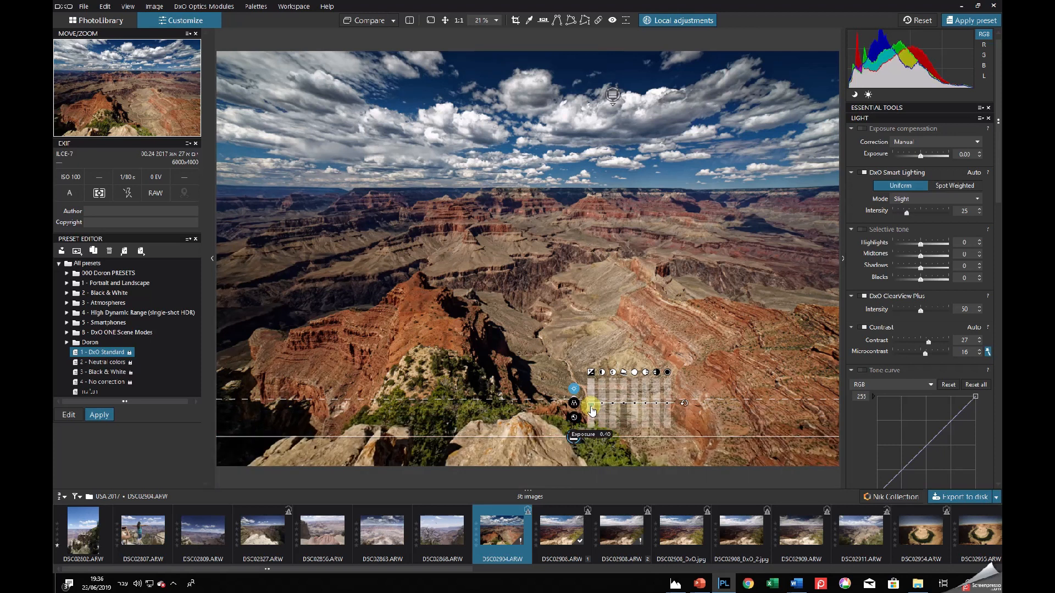
pyautogui.moveTo(574, 437); pyautogui.dragTo(577, 430)
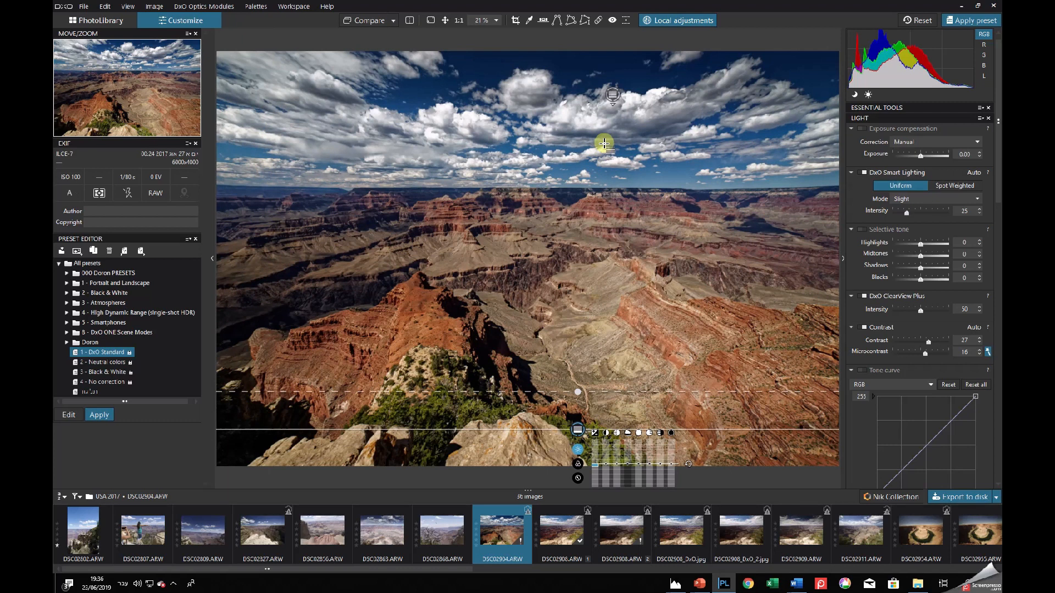
# Add a second graduated filter along the sky's top edge with exposure -0.56, lengthen its transition and close local adjustments.
pyautogui.moveTo(581, 65); pyautogui.dragTo(582, 78)
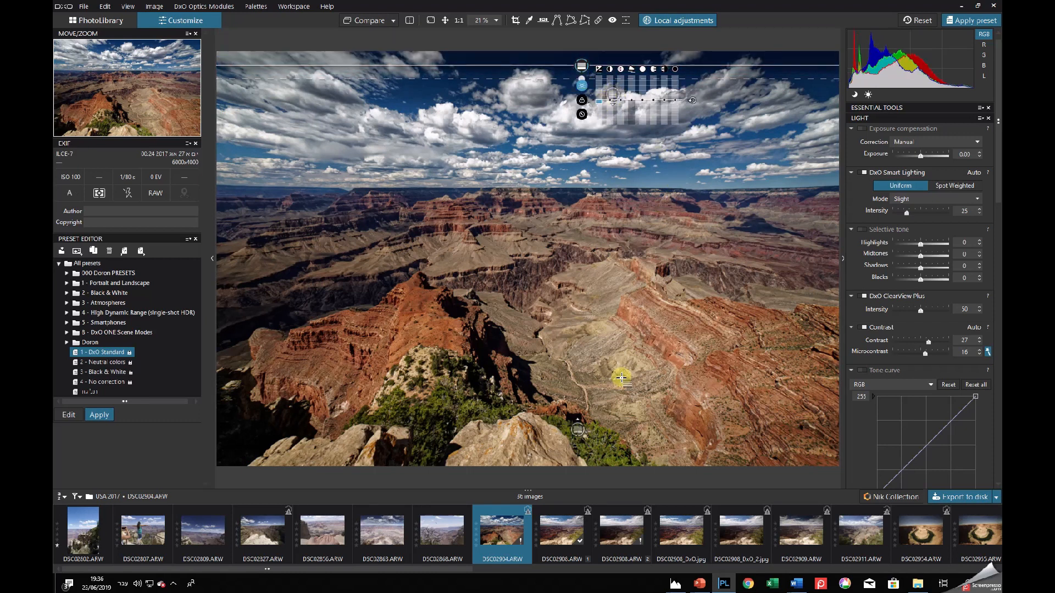
pyautogui.click(713, 21)
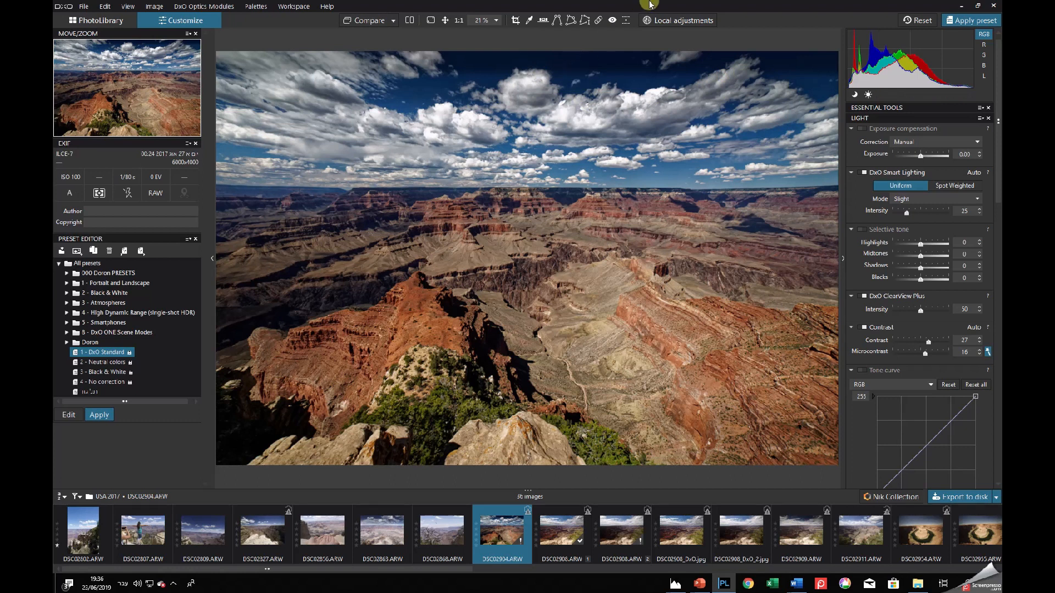
pyautogui.click(675, 21)
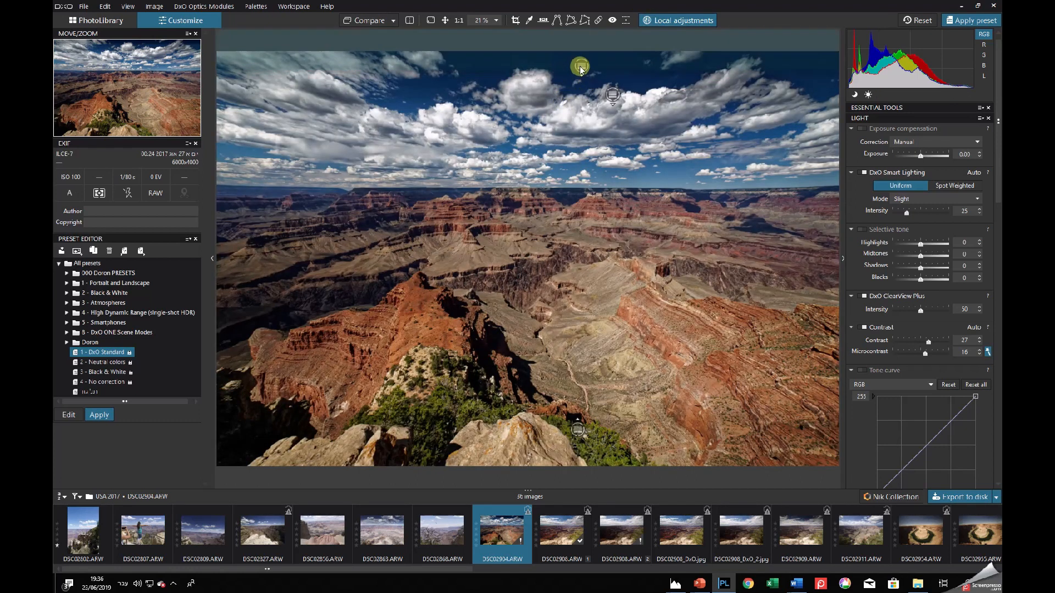
pyautogui.click(580, 68)
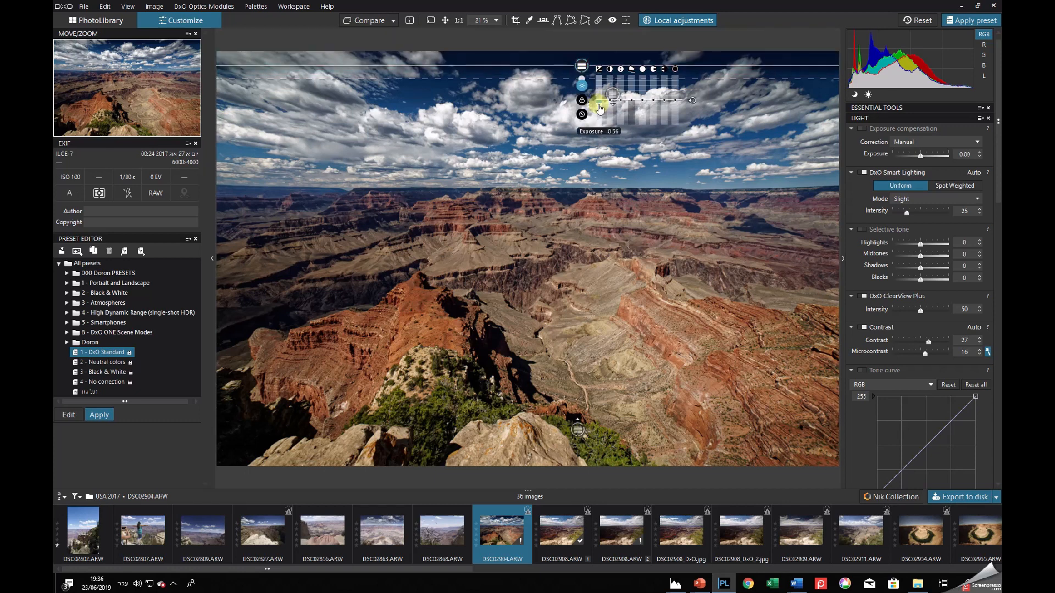
pyautogui.moveTo(579, 81); pyautogui.dragTo(580, 91)
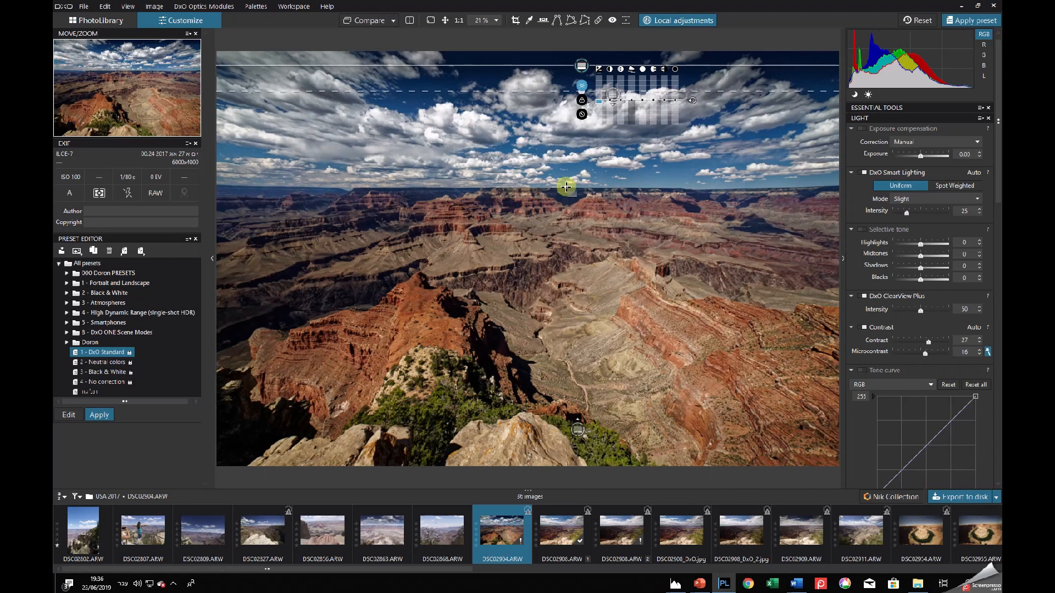
pyautogui.click(668, 21)
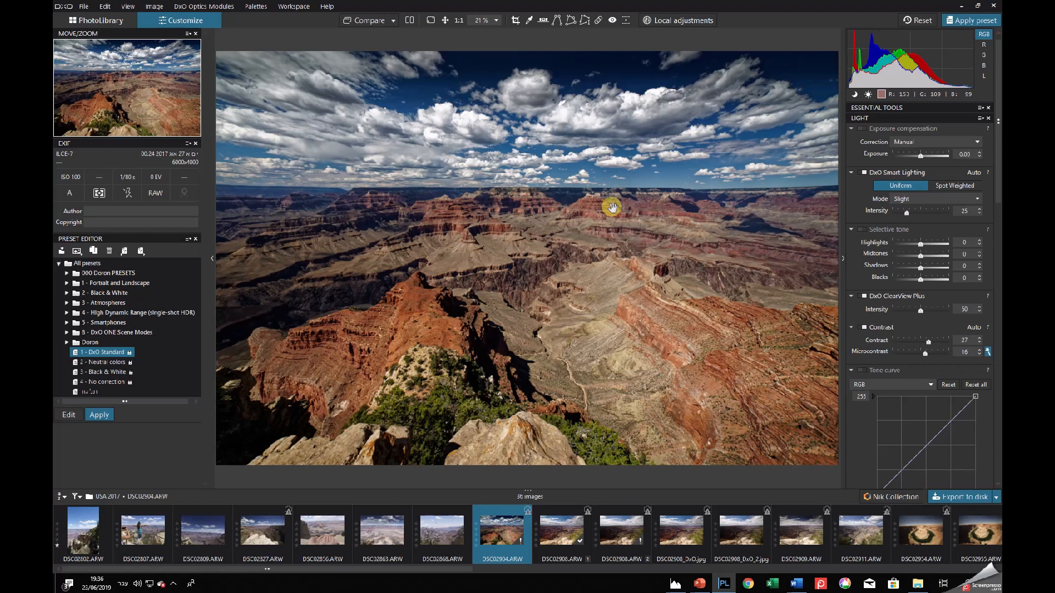
# Compare the corrected photo with the original image.
pyautogui.press('d')
pyautogui.press('d')
pyautogui.press('d')
# Place a control point on the dark canyon at the photo's left edge, inspect its mask and reduce its radius.
pyautogui.click(688, 20)
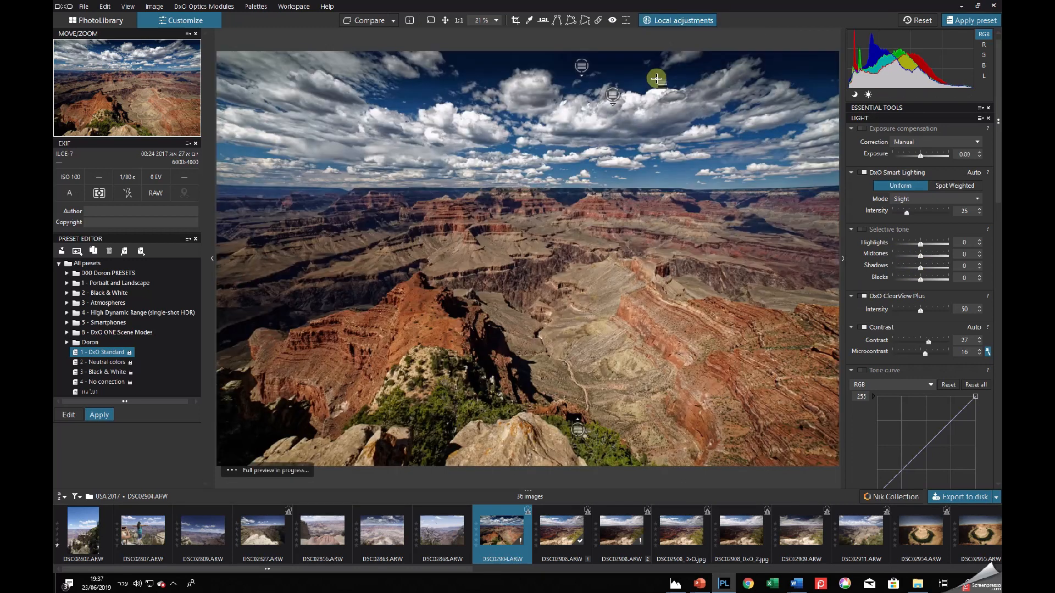
pyautogui.rightClick(580, 273)
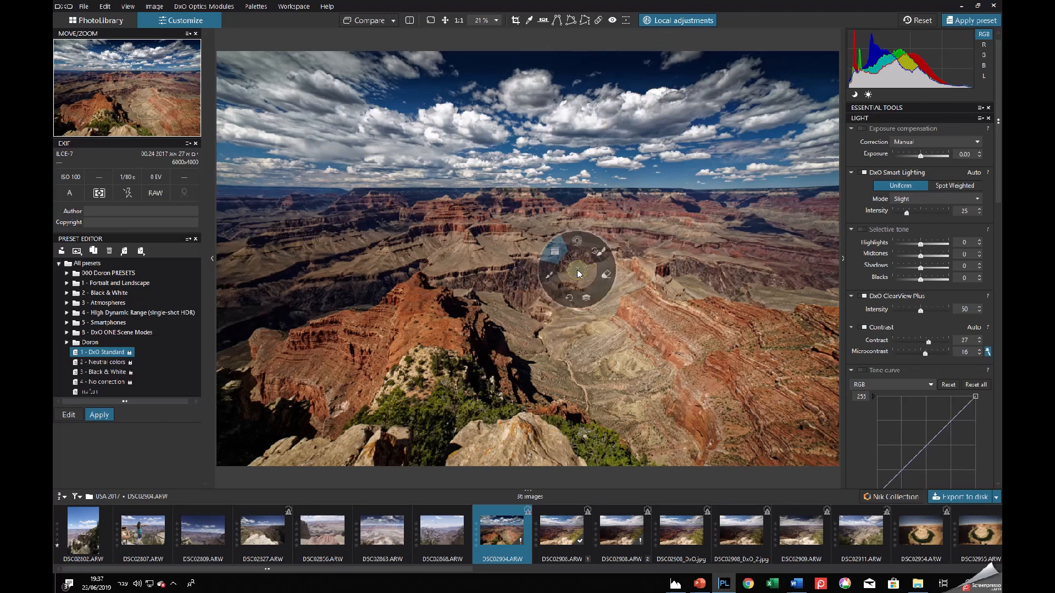
pyautogui.click(575, 241)
pyautogui.click(240, 276)
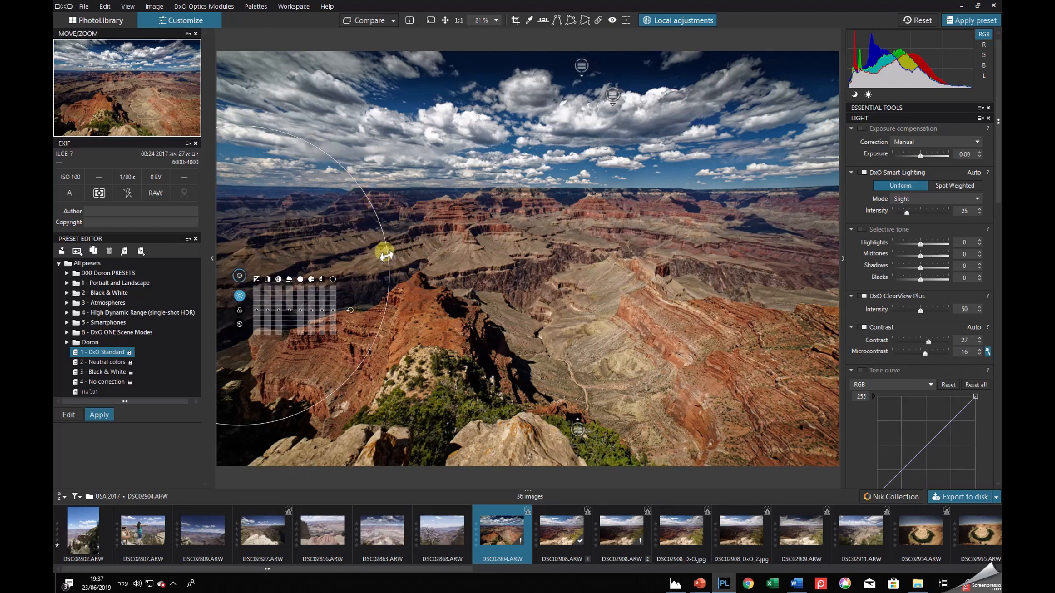
pyautogui.moveTo(392, 269)
pyautogui.mouseDown()
pyautogui.moveTo(532, 251)
pyautogui.moveTo(384, 287)
pyautogui.mouseUp()
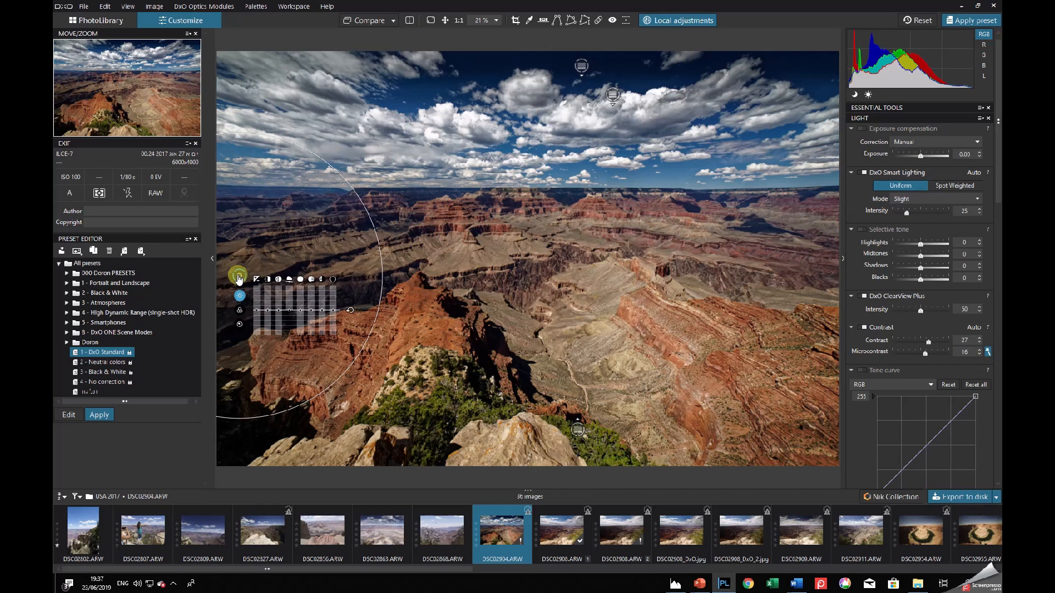
pyautogui.click(239, 278)
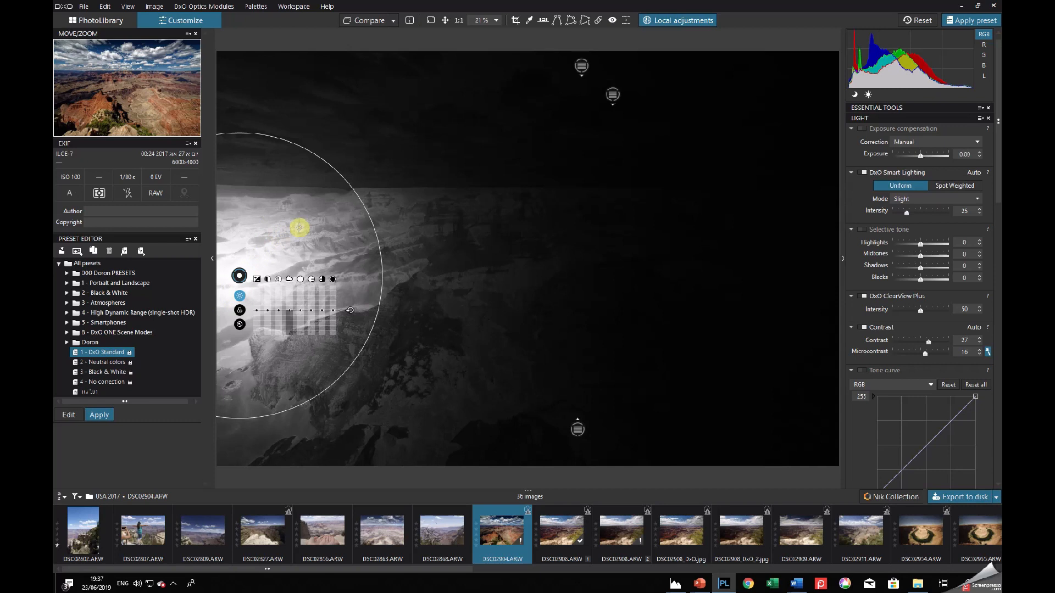
pyautogui.moveTo(331, 190); pyautogui.dragTo(297, 233)
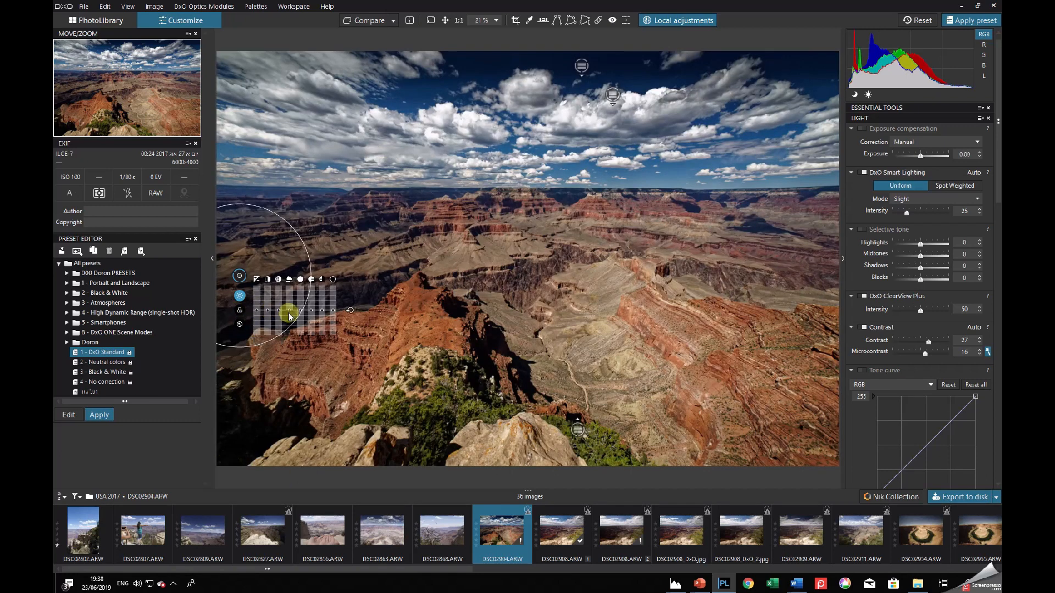
# Set the control point's Shadows to 22 and add four linked points, three rightward across the canyon and one on the rocks below.
pyautogui.click(322, 305)
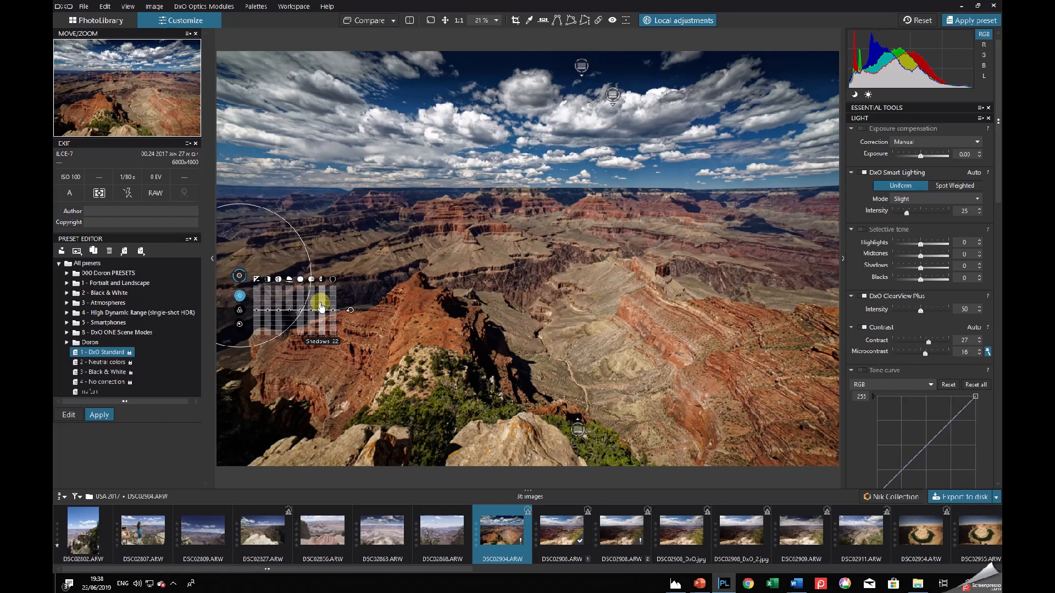
pyautogui.click(283, 263)
pyautogui.click(342, 253)
pyautogui.click(384, 256)
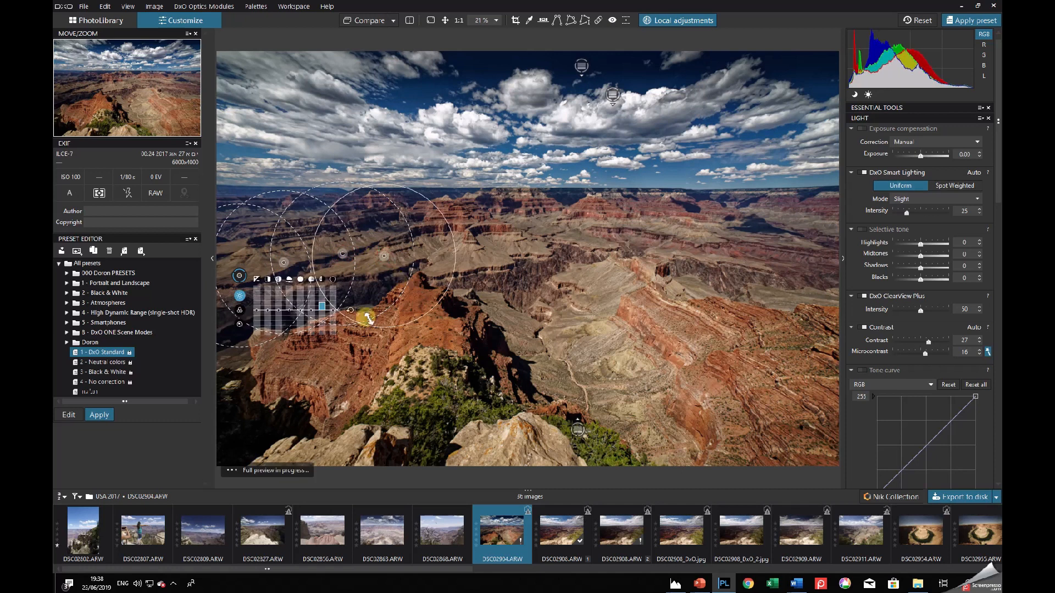
pyautogui.click(226, 360)
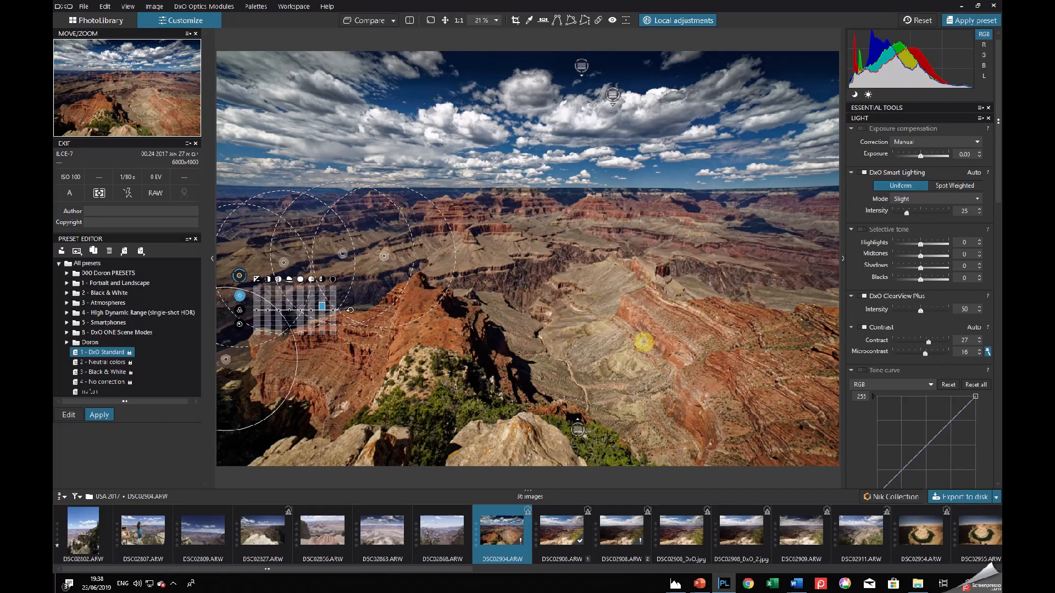
pyautogui.click(677, 20)
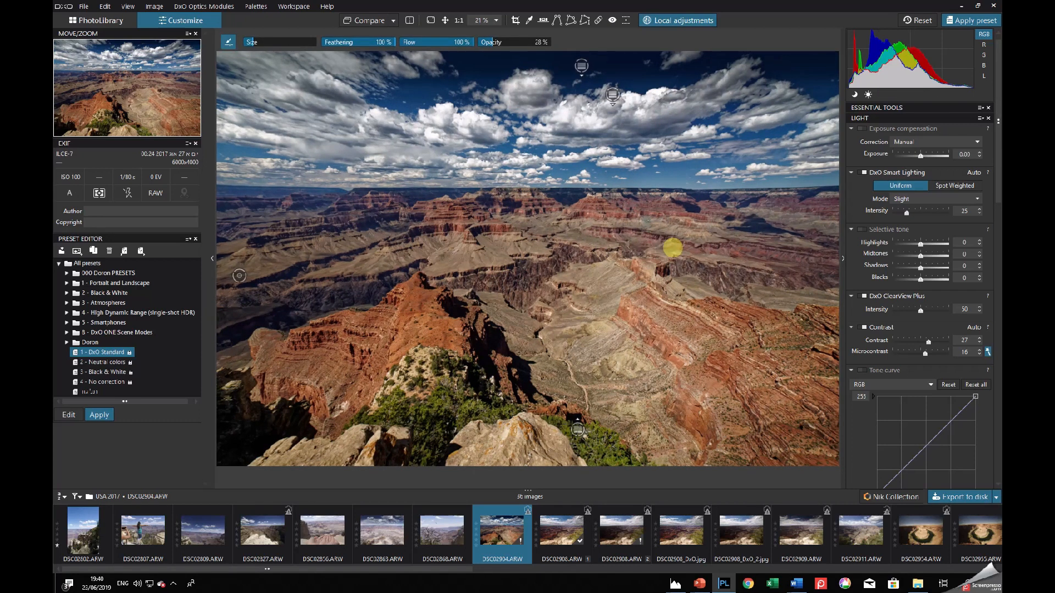
# Choose the local adjustment brush at 38% opacity and create a brush correction on the right red slope with Midtones at 22.
pyautogui.click(666, 24)
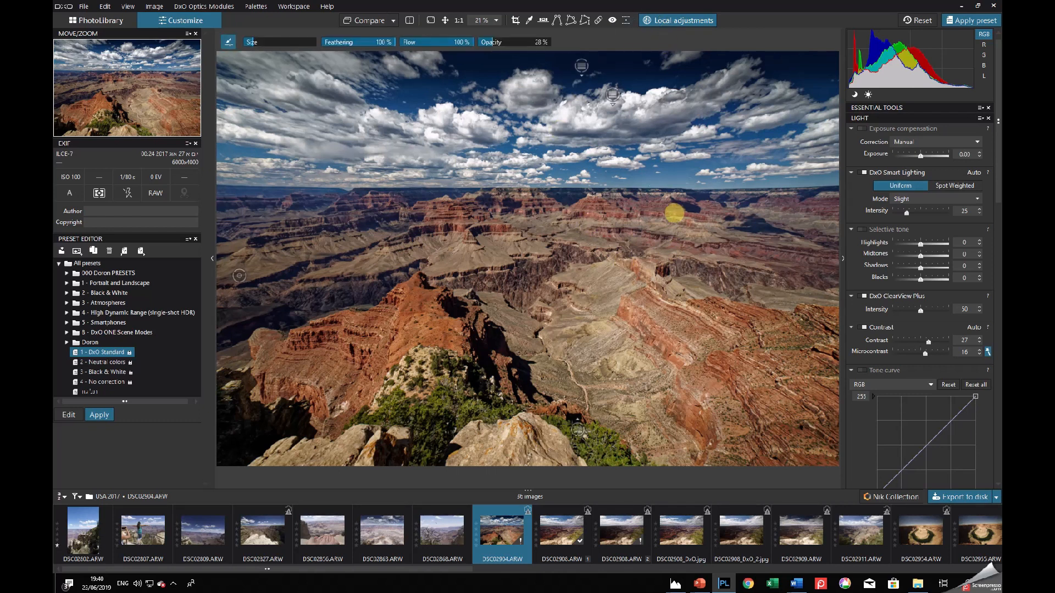
pyautogui.rightClick(669, 195)
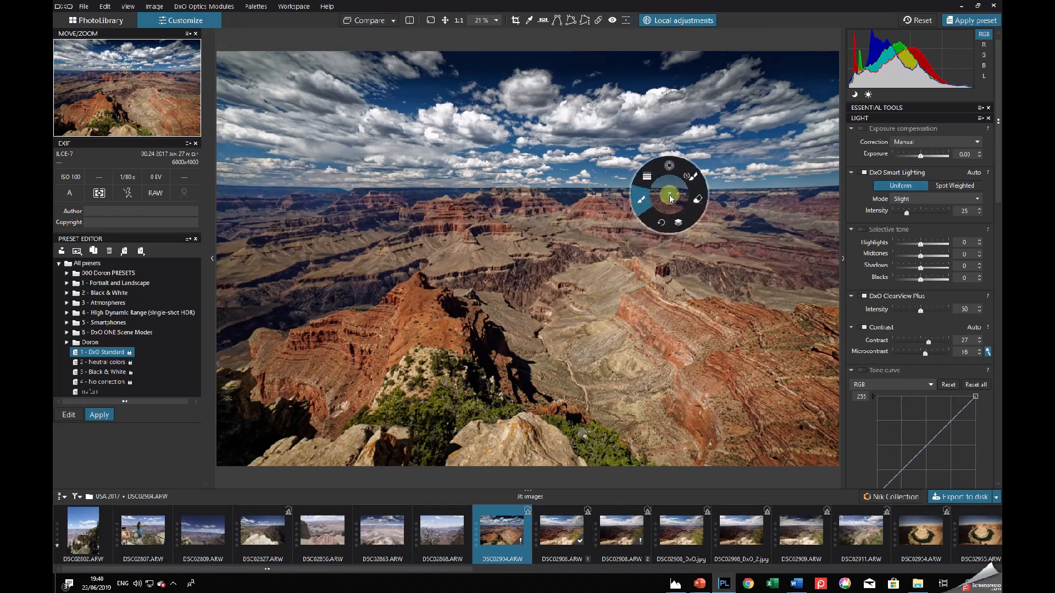
pyautogui.click(637, 205)
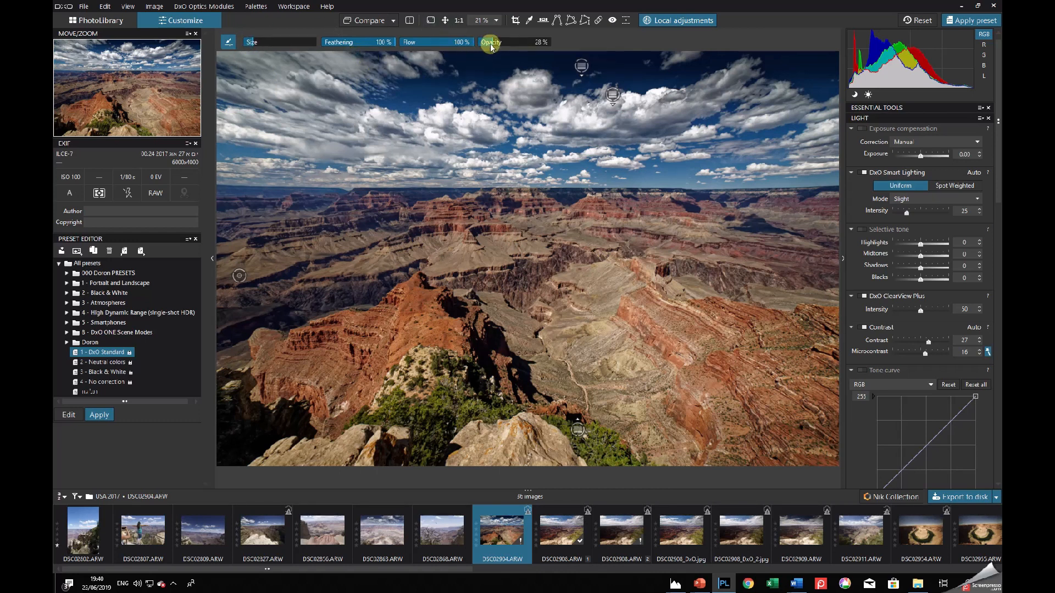
pyautogui.moveTo(490, 48); pyautogui.dragTo(501, 49)
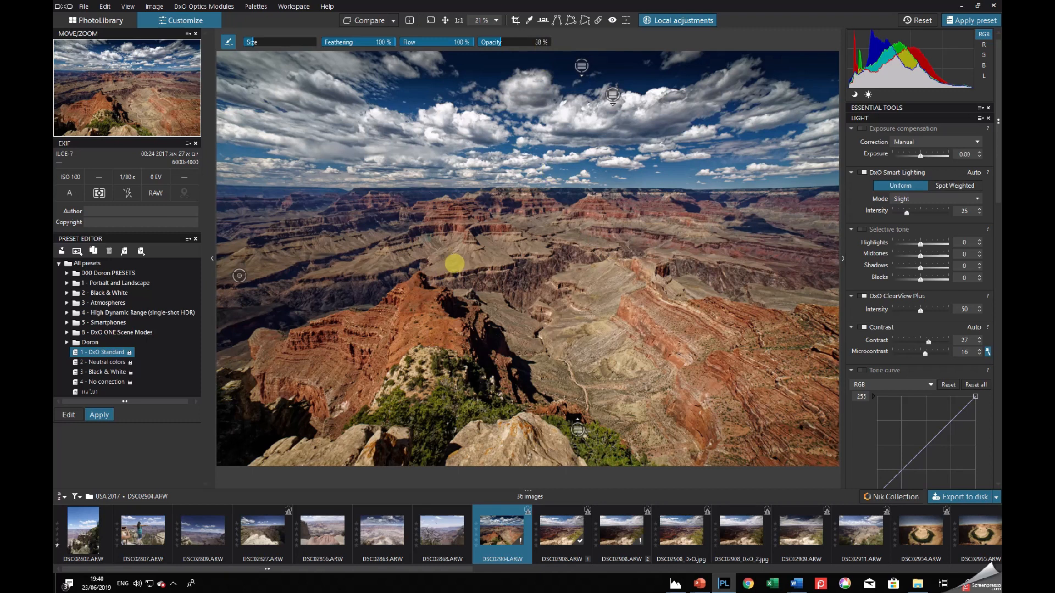
pyautogui.rightClick(680, 273)
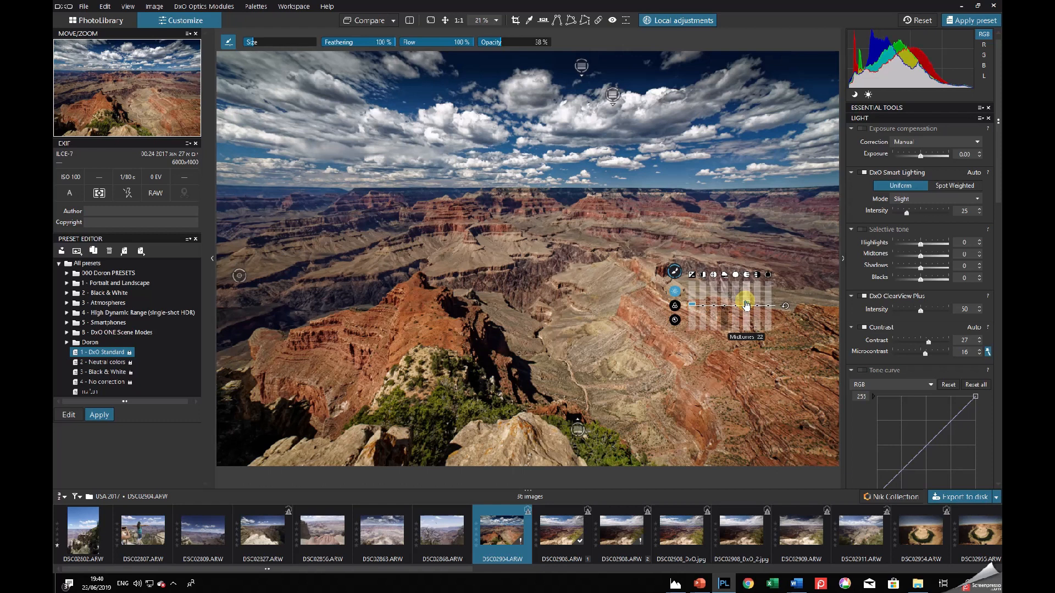
# Paint the brush correction over the canyon's left, central and right parts and the red rocks in the foreground.
pyautogui.moveTo(318, 242); pyautogui.dragTo(403, 262)
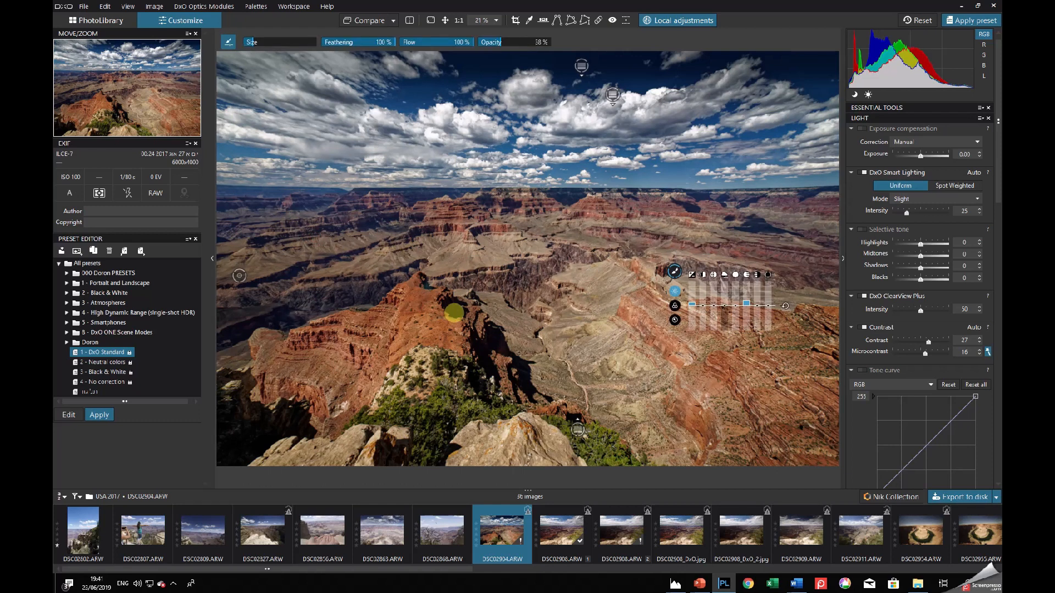
pyautogui.moveTo(335, 236); pyautogui.dragTo(365, 283)
pyautogui.moveTo(501, 251); pyautogui.dragTo(599, 243)
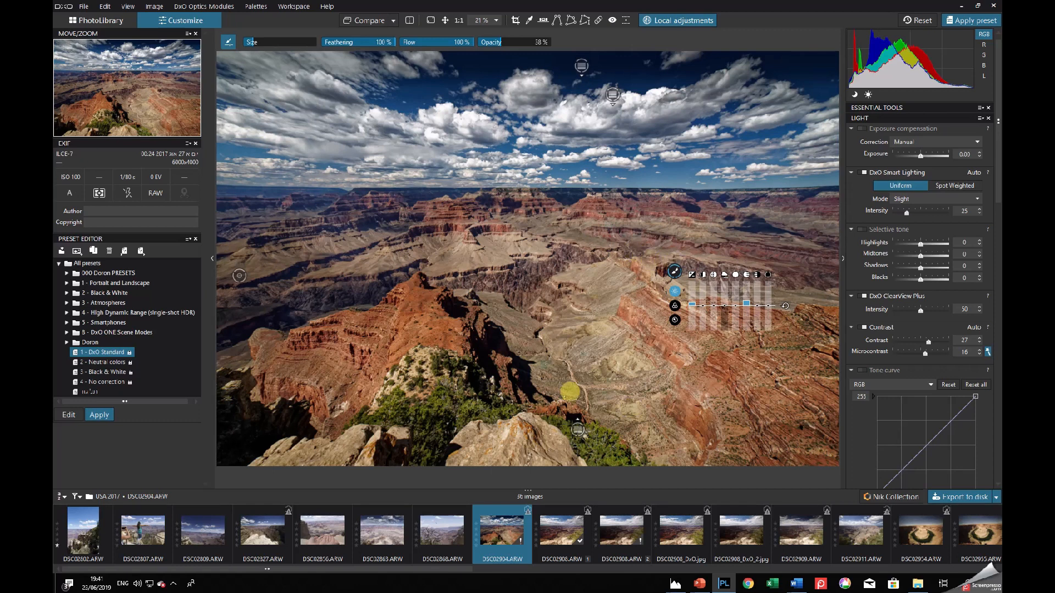
pyautogui.moveTo(343, 347)
pyautogui.mouseDown()
pyautogui.moveTo(420, 369)
pyautogui.moveTo(347, 339)
pyautogui.moveTo(389, 336)
pyautogui.mouseUp()
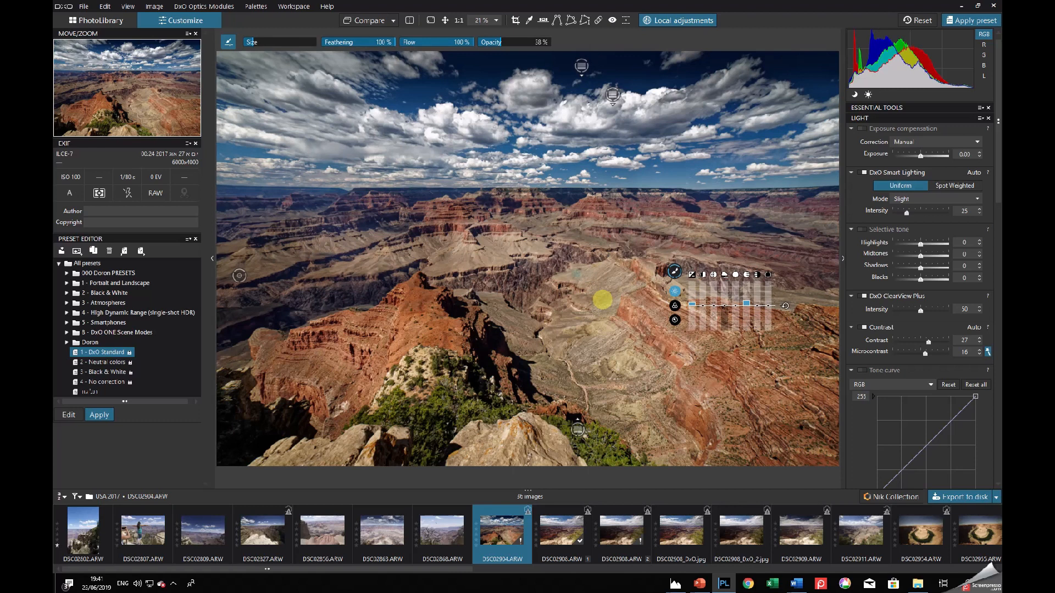
pyautogui.moveTo(758, 240)
pyautogui.mouseDown()
pyautogui.moveTo(762, 264)
pyautogui.moveTo(785, 253)
pyautogui.mouseUp()
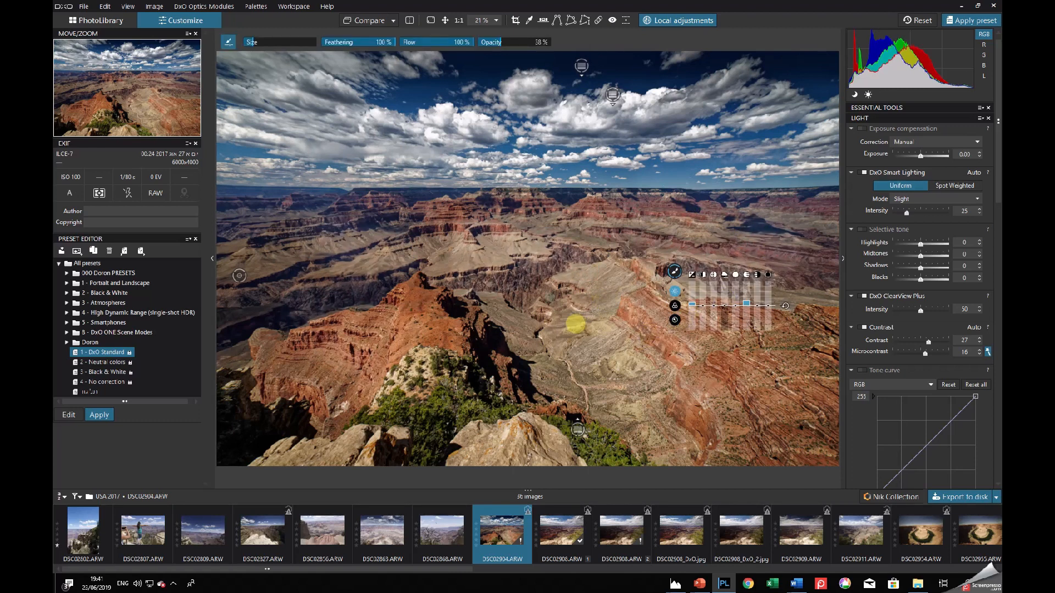
pyautogui.moveTo(586, 415)
pyautogui.mouseDown()
pyautogui.moveTo(596, 381)
pyautogui.moveTo(588, 389)
pyautogui.moveTo(572, 367)
pyautogui.moveTo(563, 376)
pyautogui.moveTo(530, 313)
pyautogui.mouseUp()
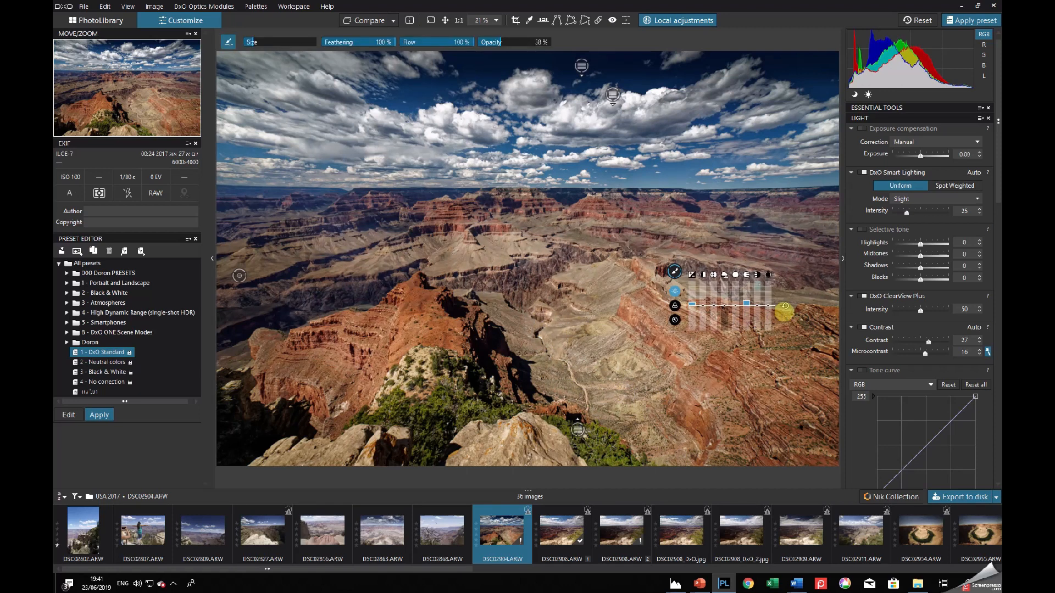
pyautogui.moveTo(370, 207)
pyautogui.mouseDown()
pyautogui.moveTo(429, 195)
pyautogui.moveTo(386, 209)
pyautogui.mouseUp()
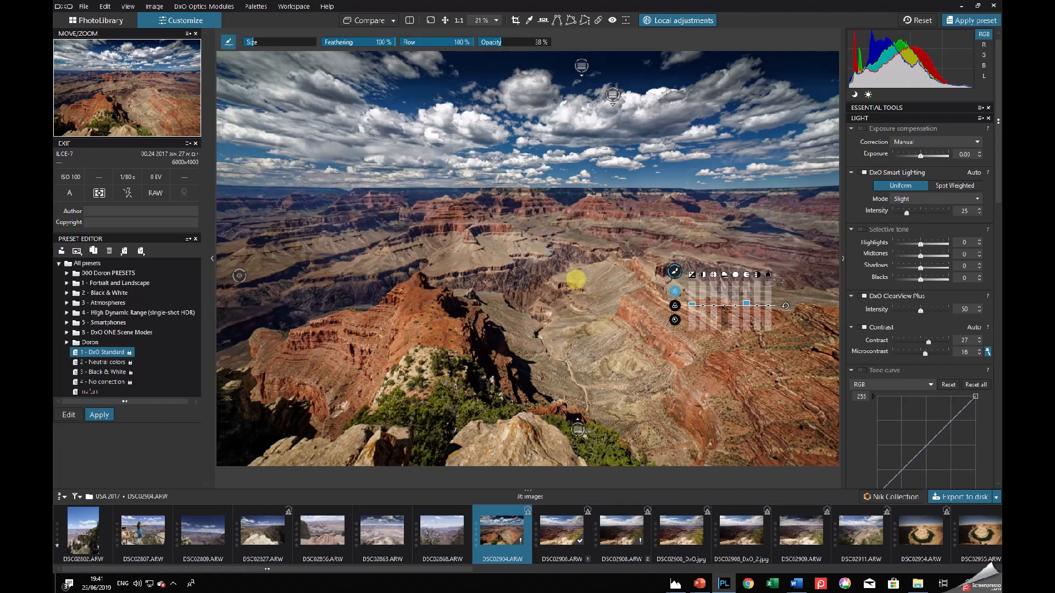